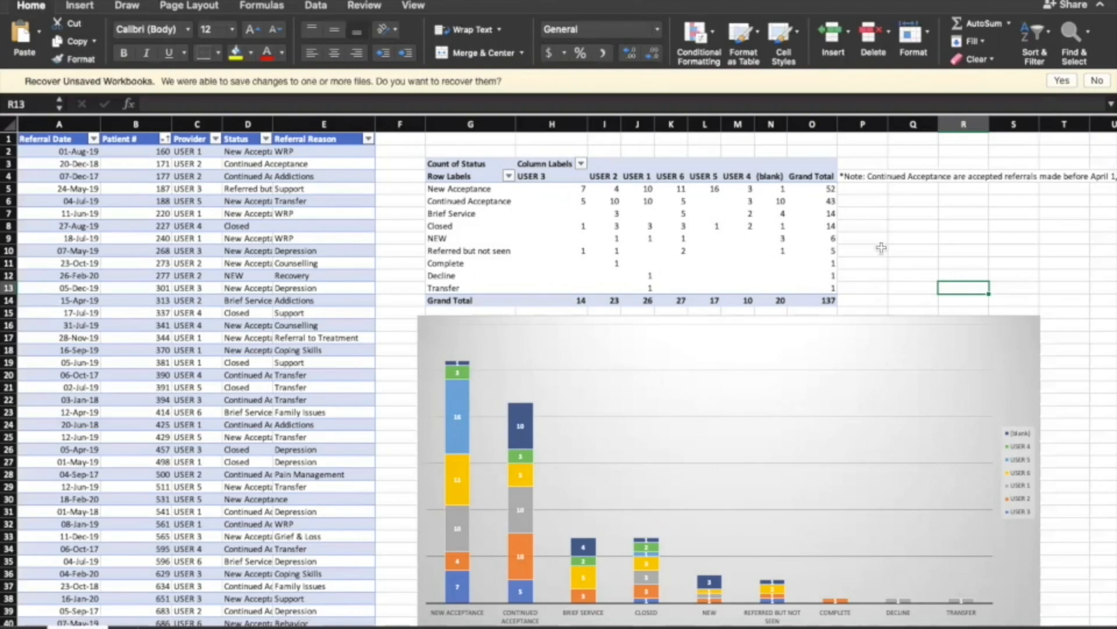
scroll(901, 247, down, 3)
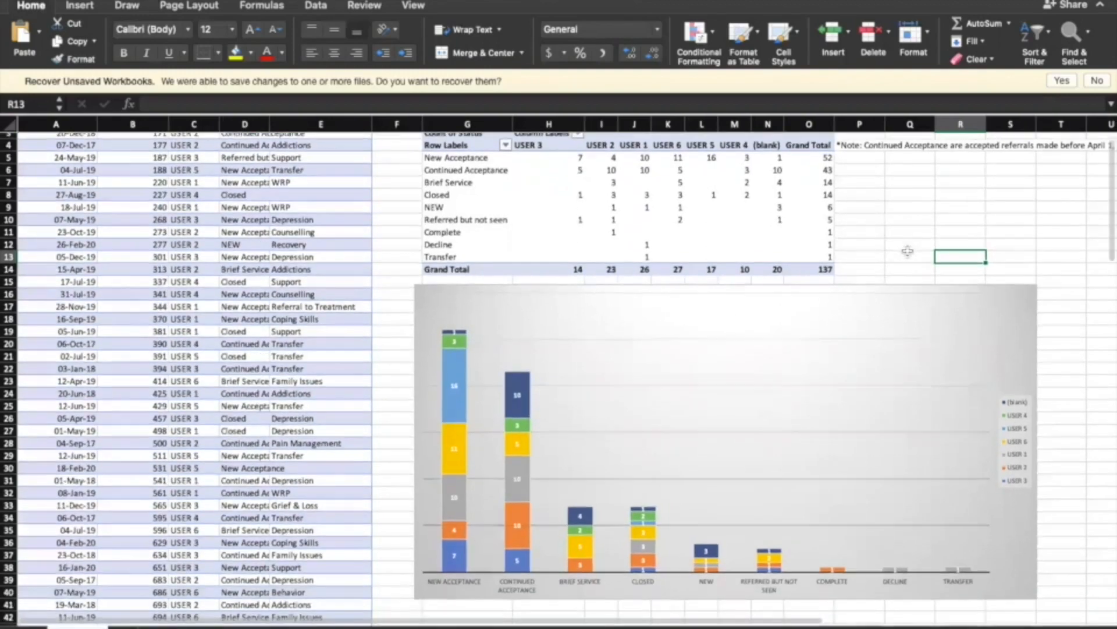
scroll(907, 251, up, 2)
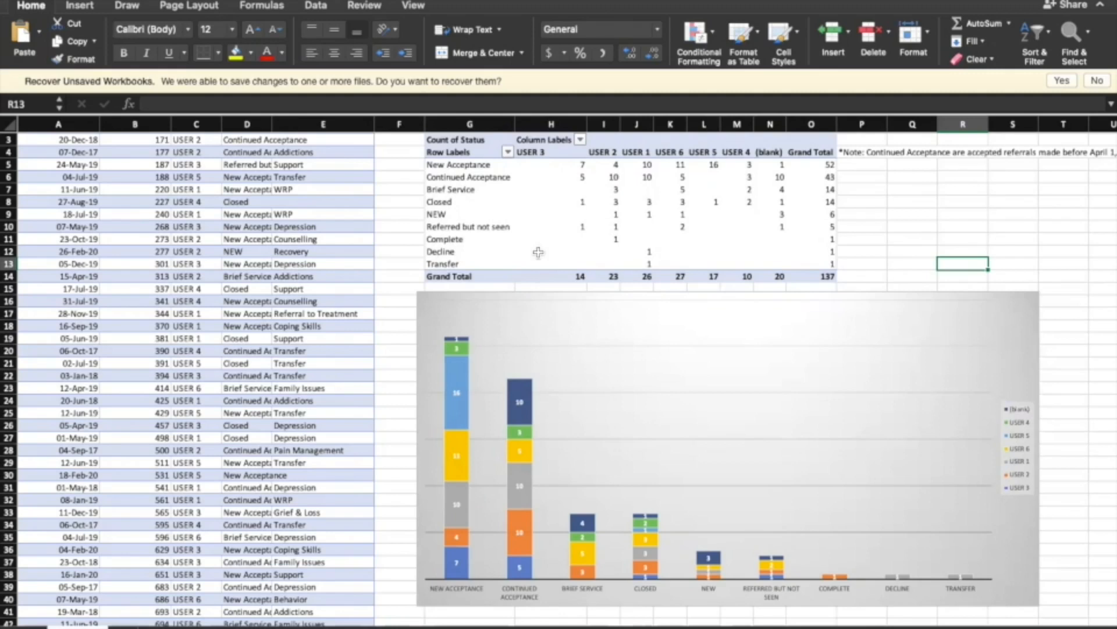
scroll(634, 307, up, 1)
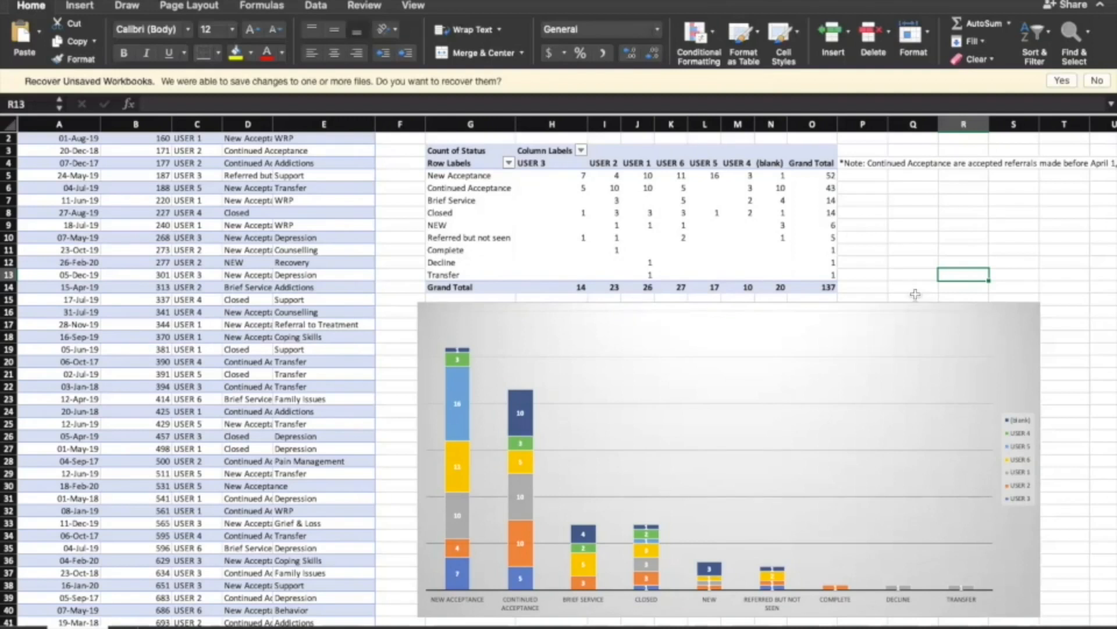
Switch to PS Suite EMR and open the test patient's record by searching for the patient number.
key(ctrl+Left)
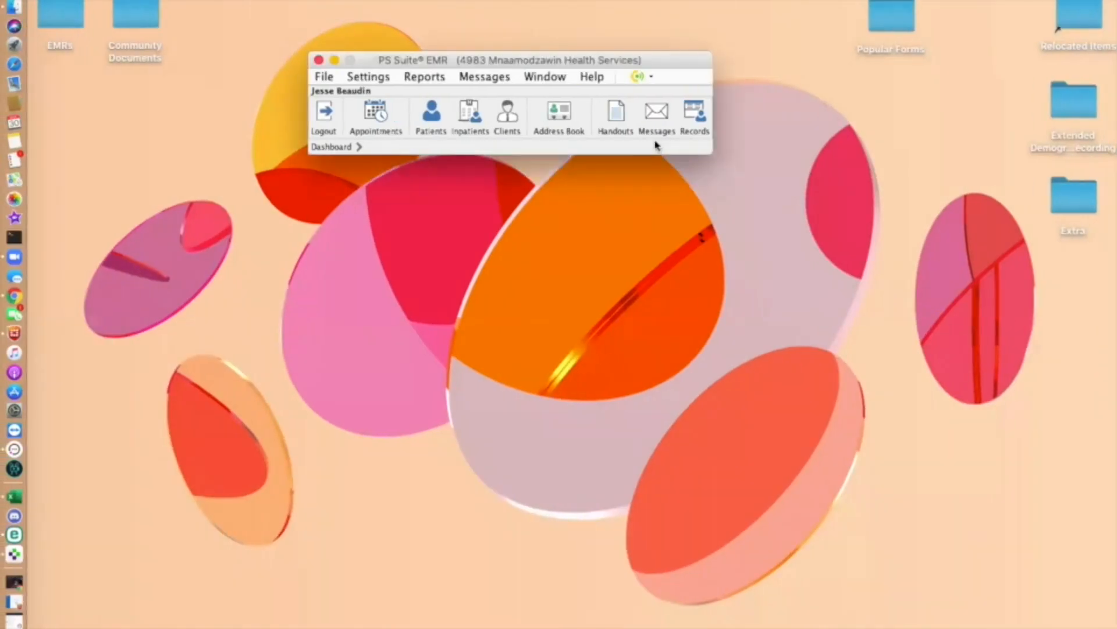
drag(457, 61, 274, 46)
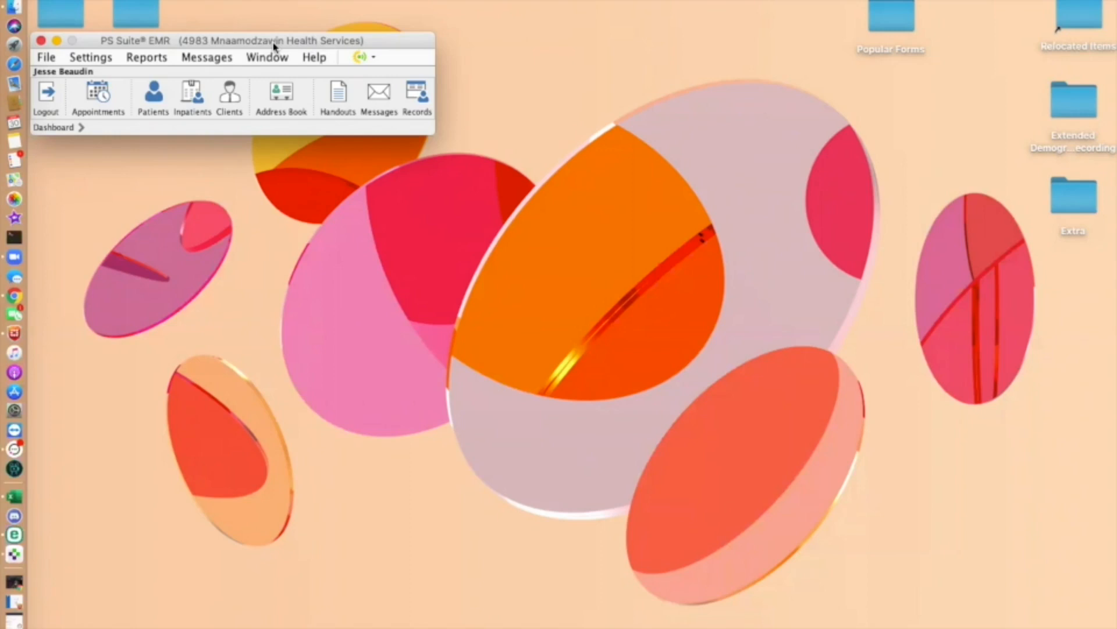
click(417, 96)
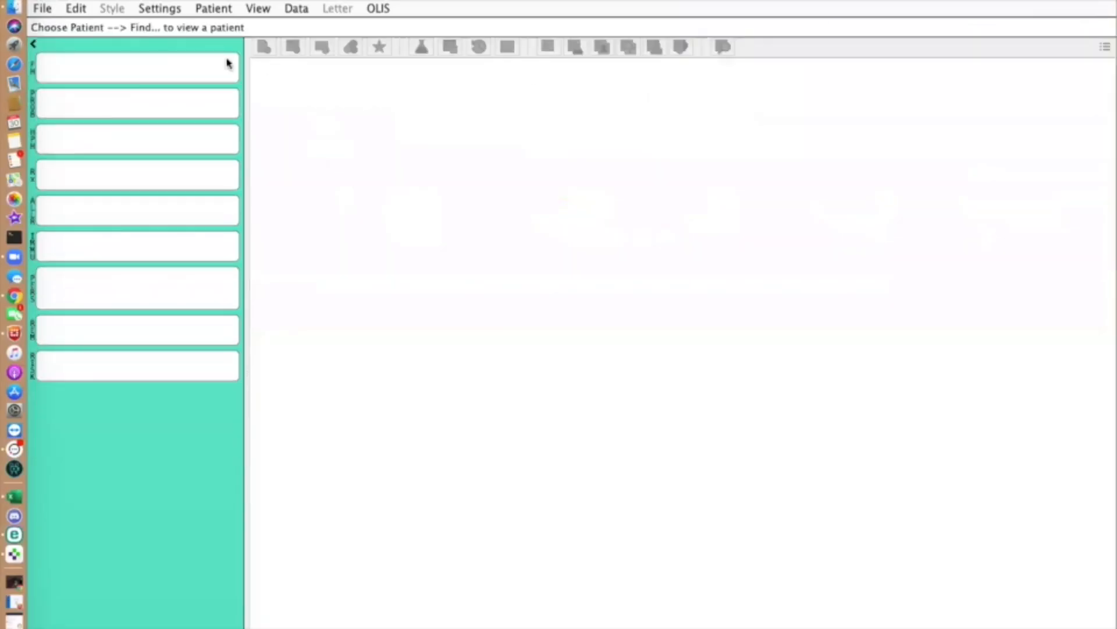
drag(116, 2, 107, 1)
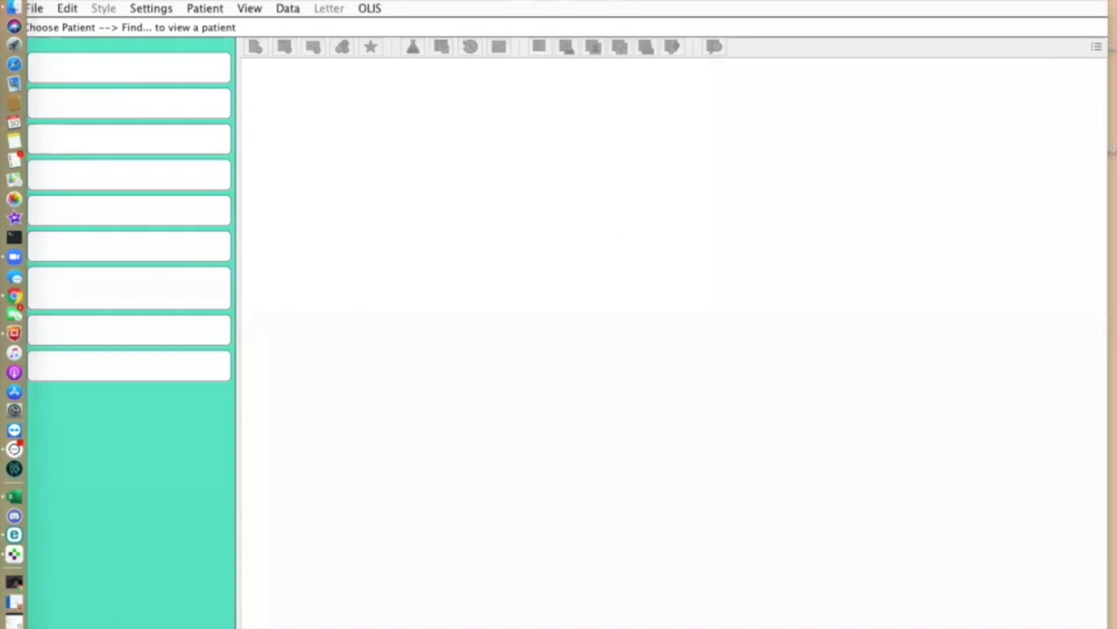
key(super+f)
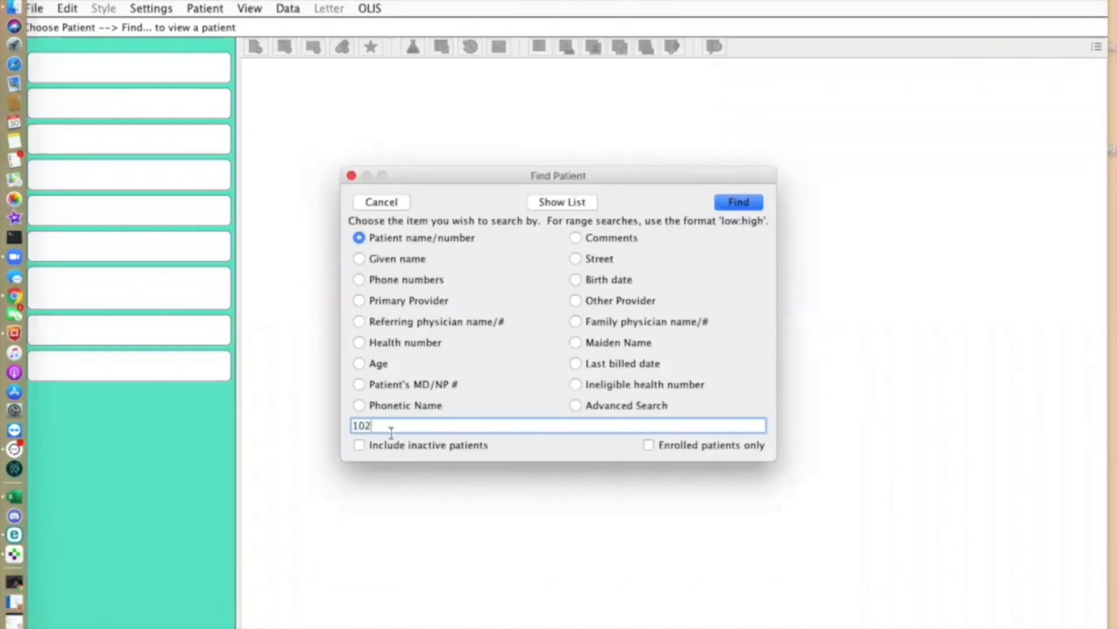
key(Return)
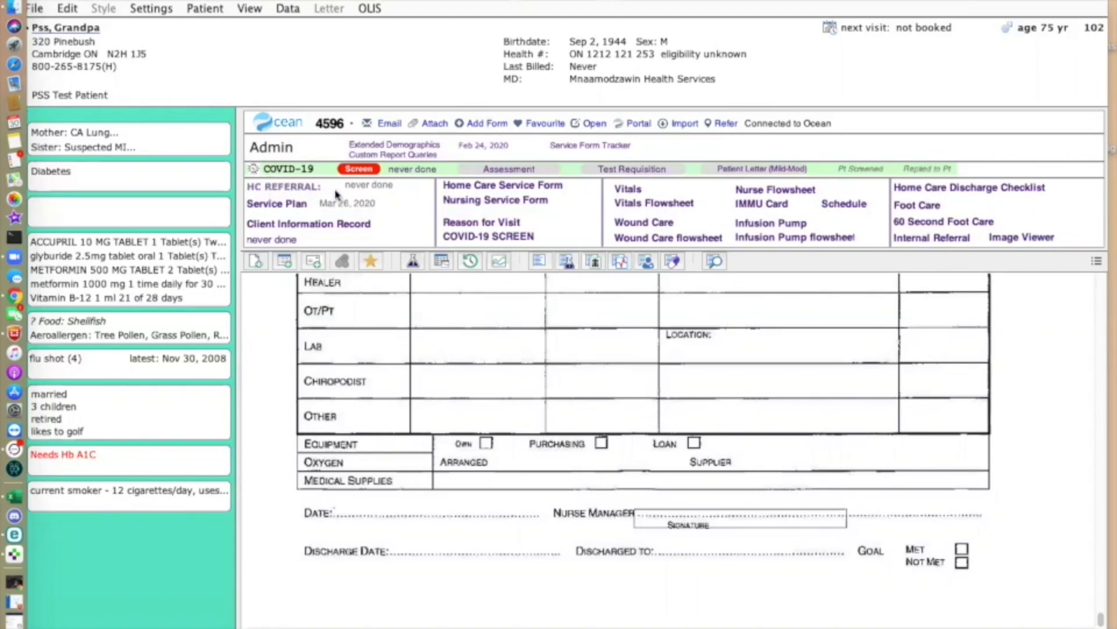
Add a Home Care consultation request to the chart for the HC Referral that was never done.
click(367, 192)
click(679, 353)
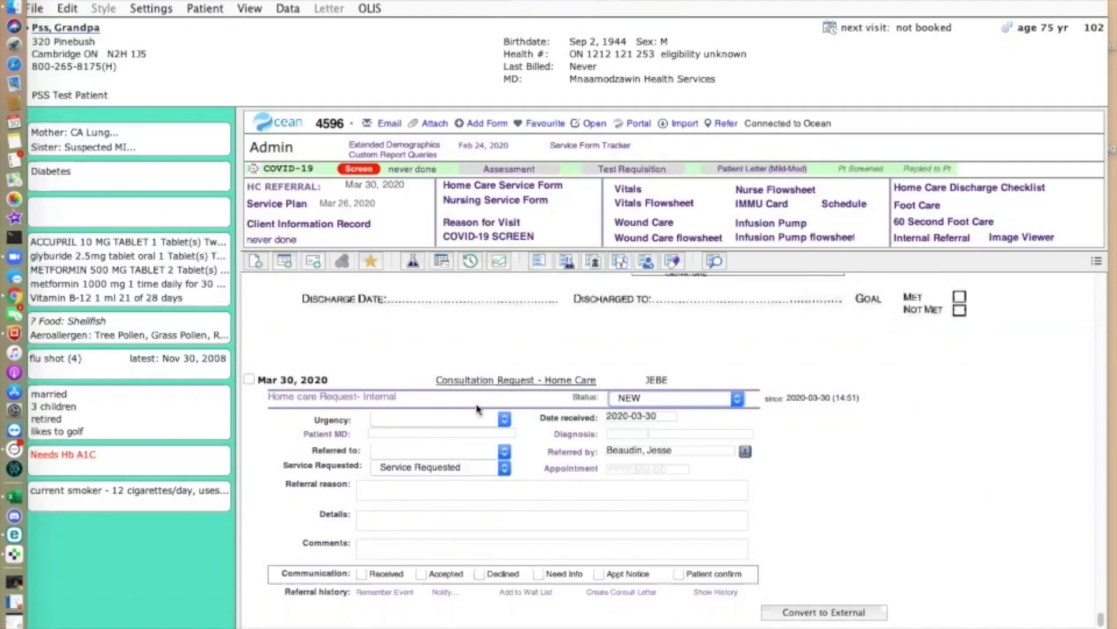
scroll(478, 457, up, 4)
scroll(479, 457, up, 20)
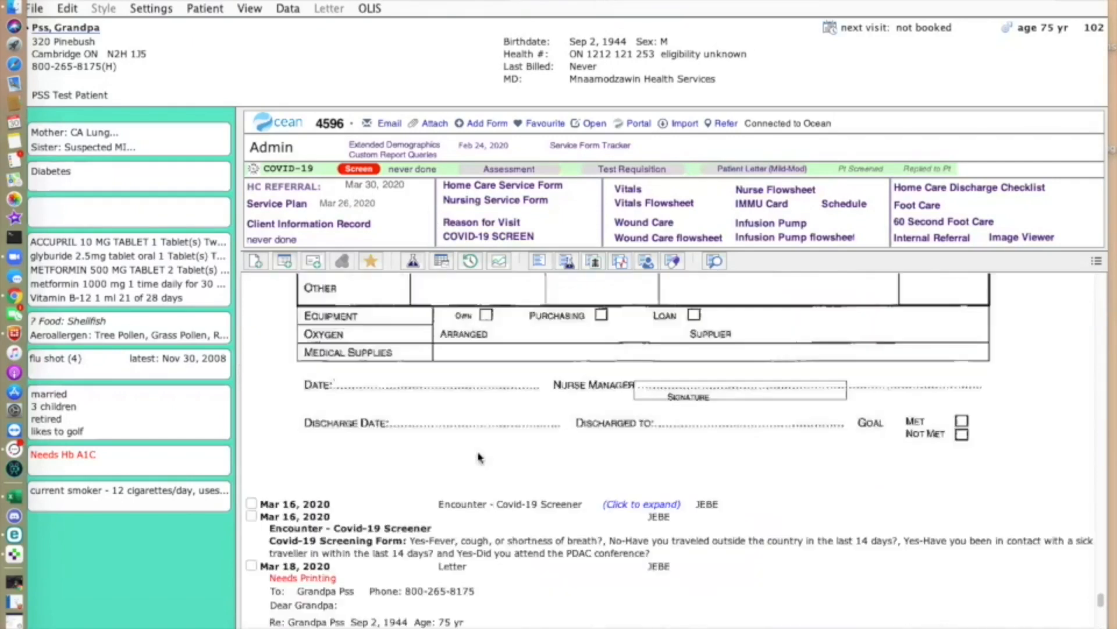
scroll(478, 457, down, 20)
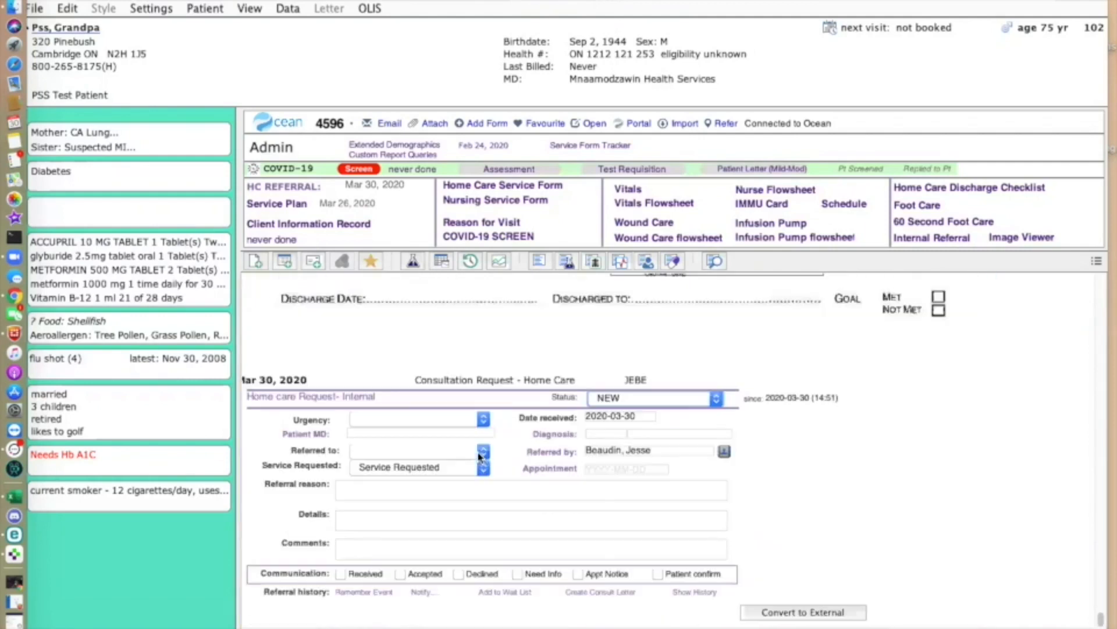
Change the home care consultation request's date to December 2, 2019 and check in the record.
right_click(312, 383)
click(345, 393)
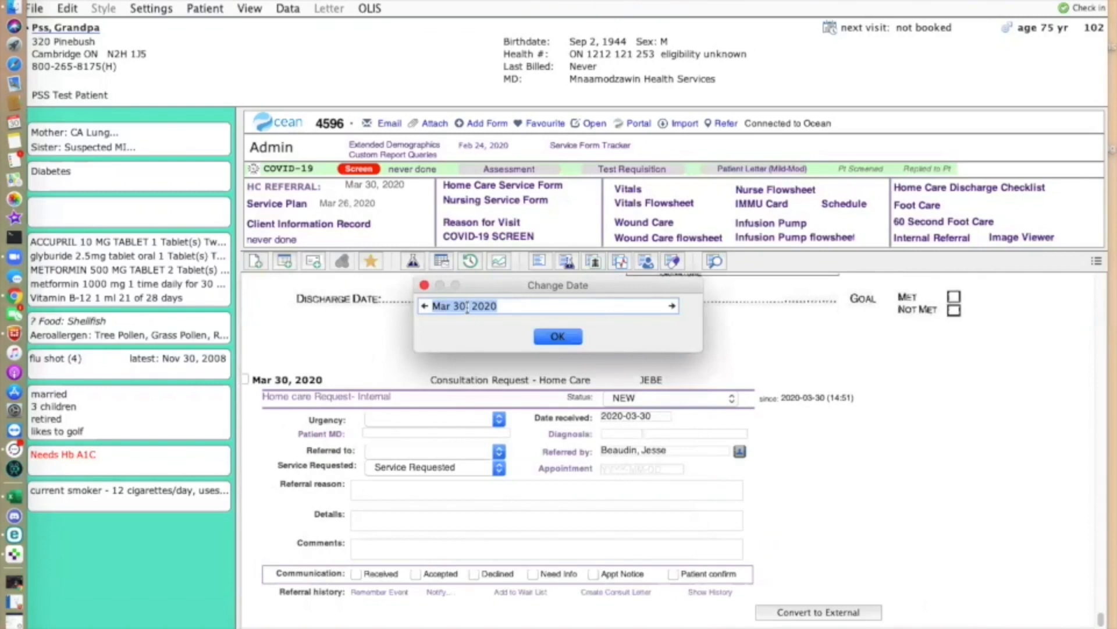
click(467, 307)
click(427, 328)
click(426, 327)
click(427, 328)
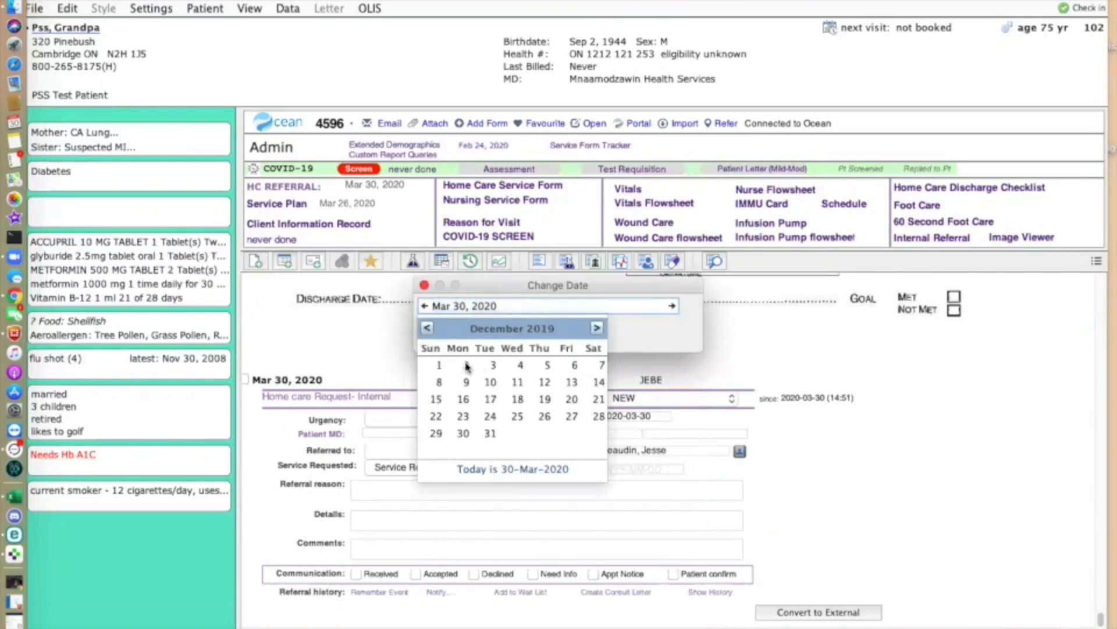
click(467, 365)
click(552, 337)
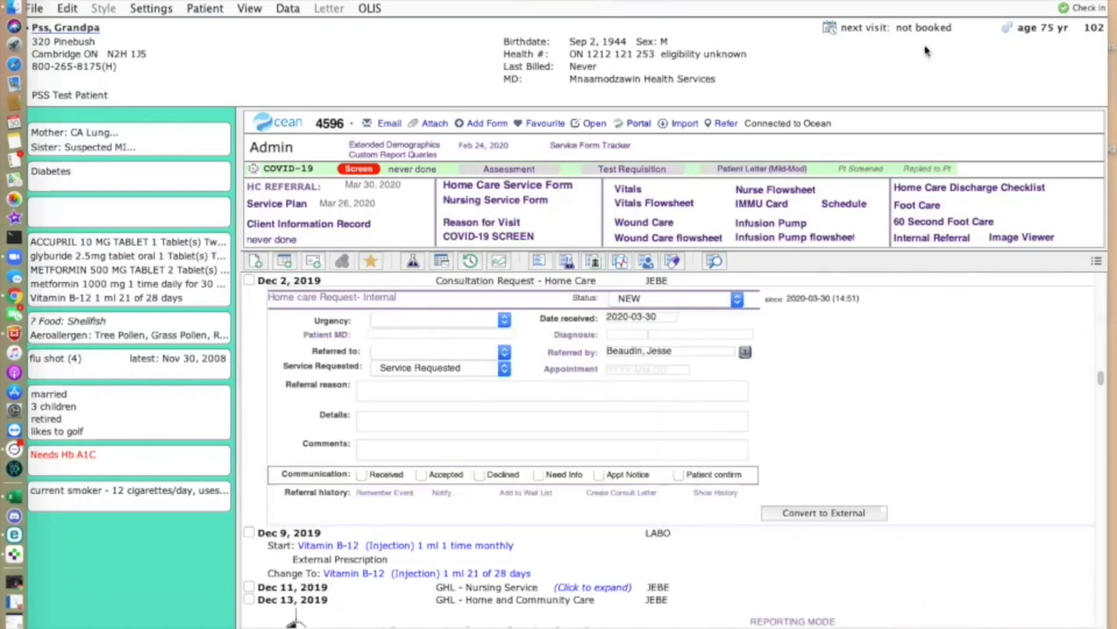
click(1089, 8)
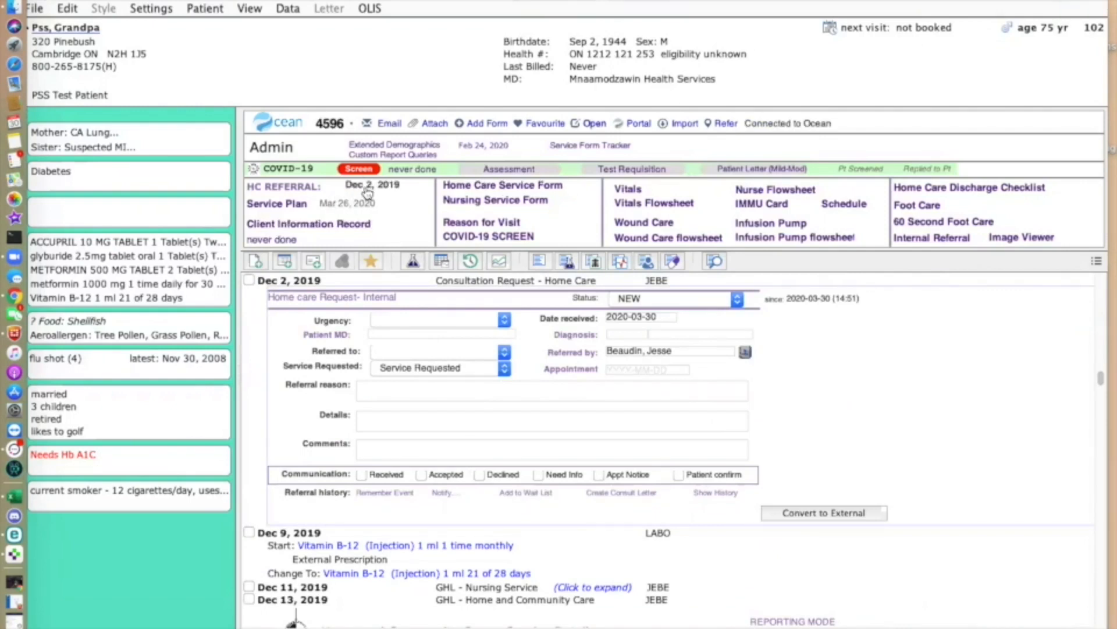
Look through the more recent chart notes, and return to the home care request through its HC Referral date.
scroll(424, 348, down, 15)
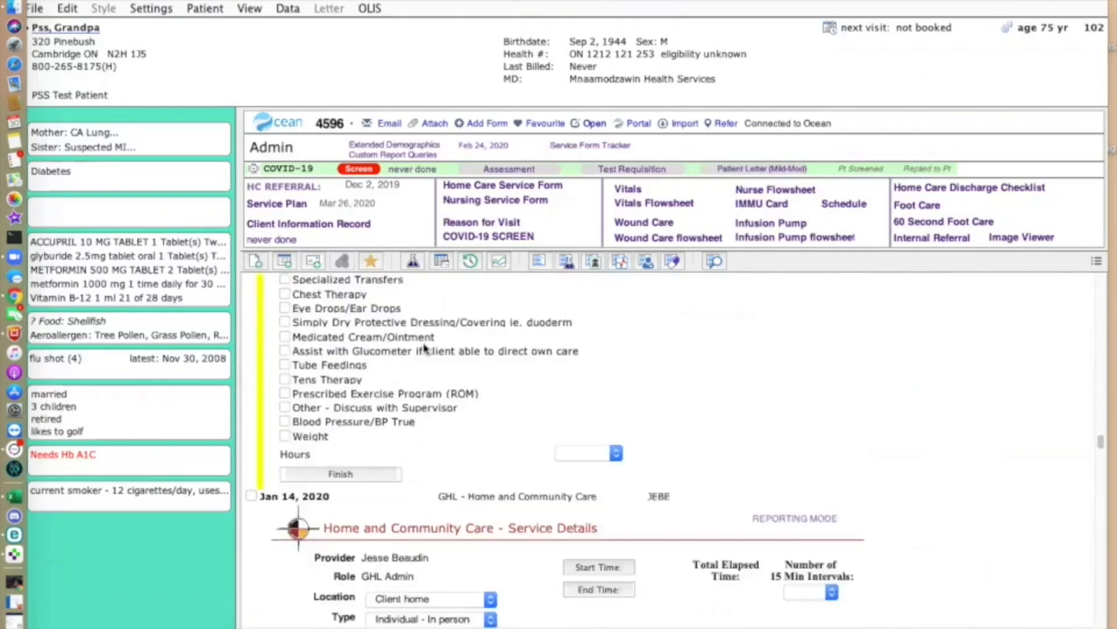
scroll(424, 348, down, 15)
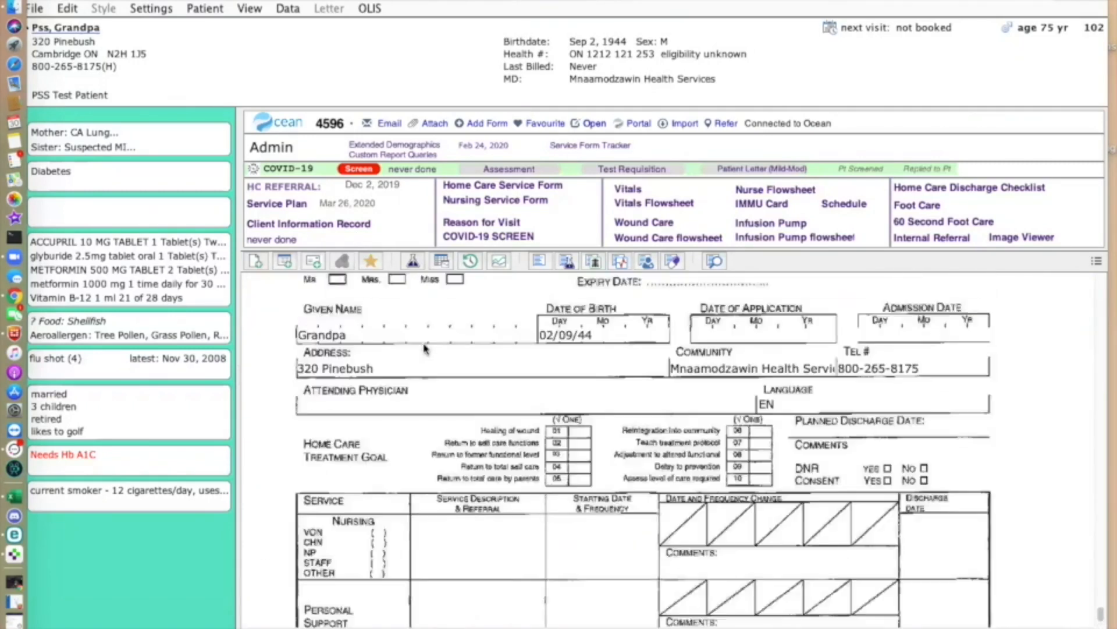
scroll(425, 348, up, 10)
scroll(424, 348, up, 5)
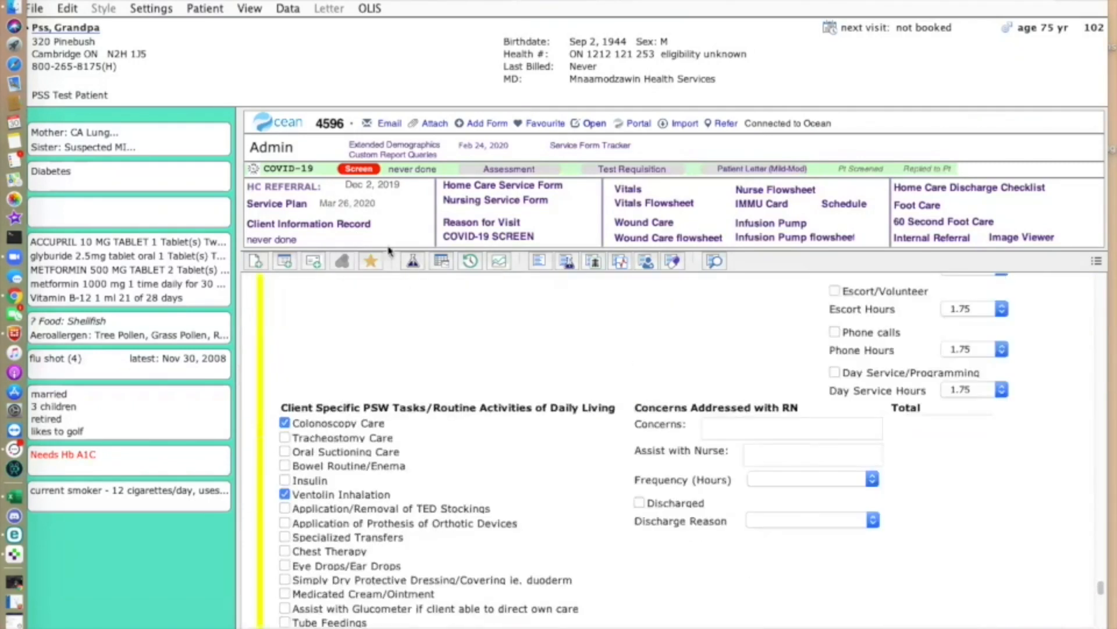
click(367, 188)
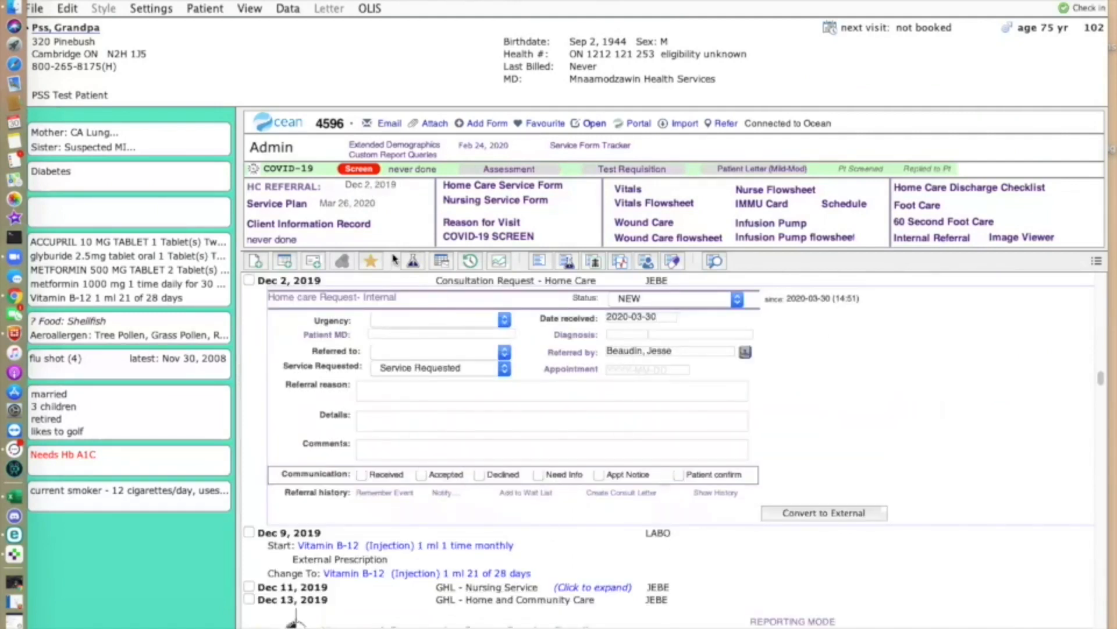
Search the forms for "cons" and add the Consultation Request - GHL TESTER form to the chart.
click(287, 263)
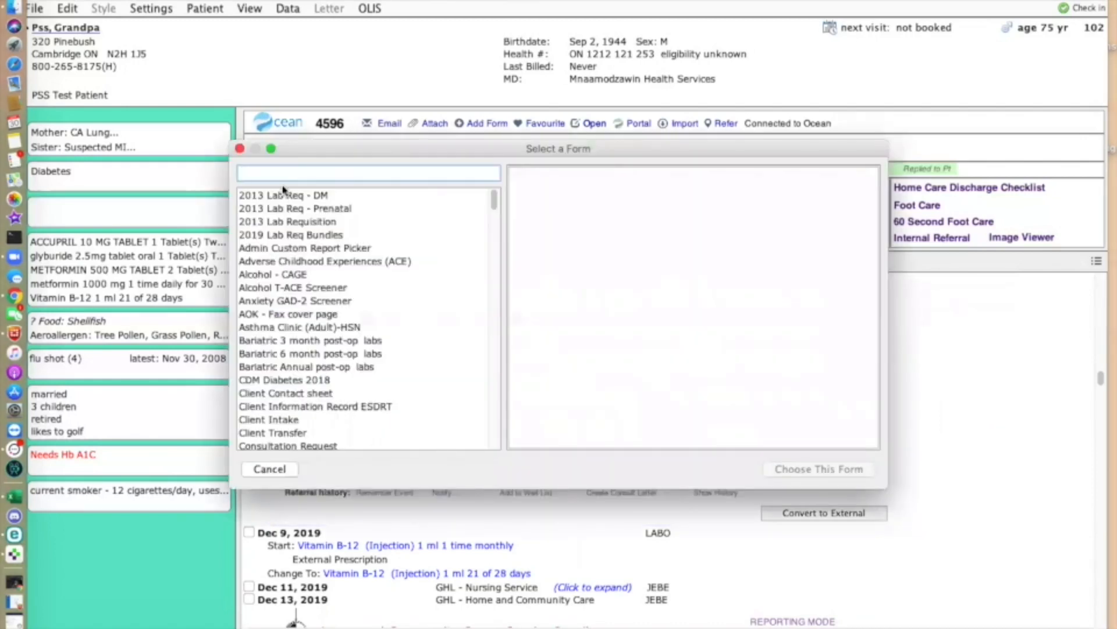
text(cons)
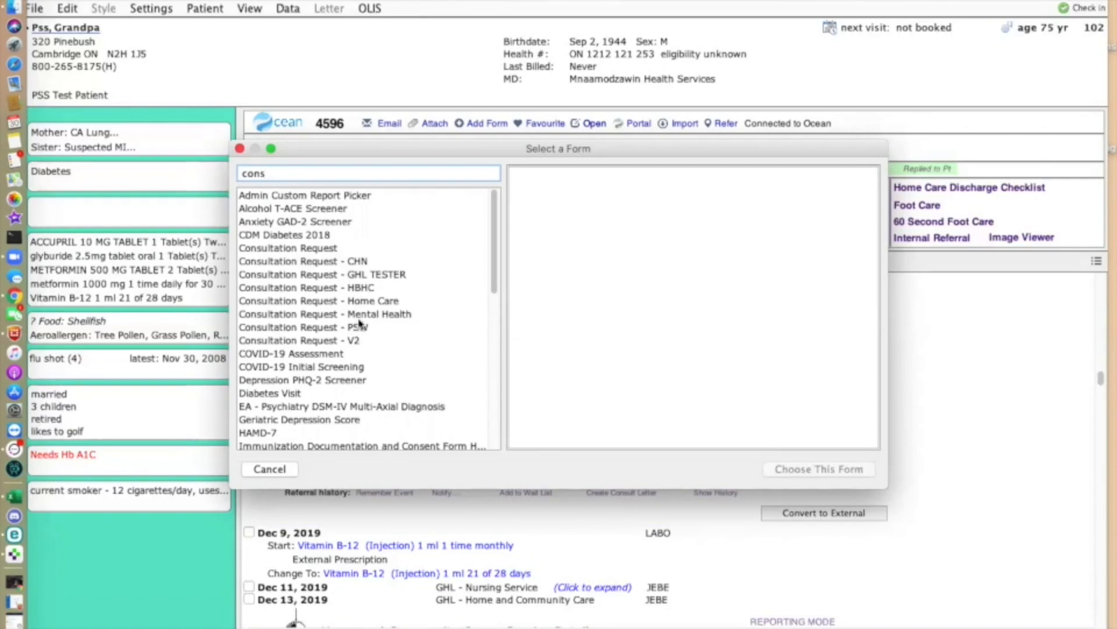
double_click(353, 278)
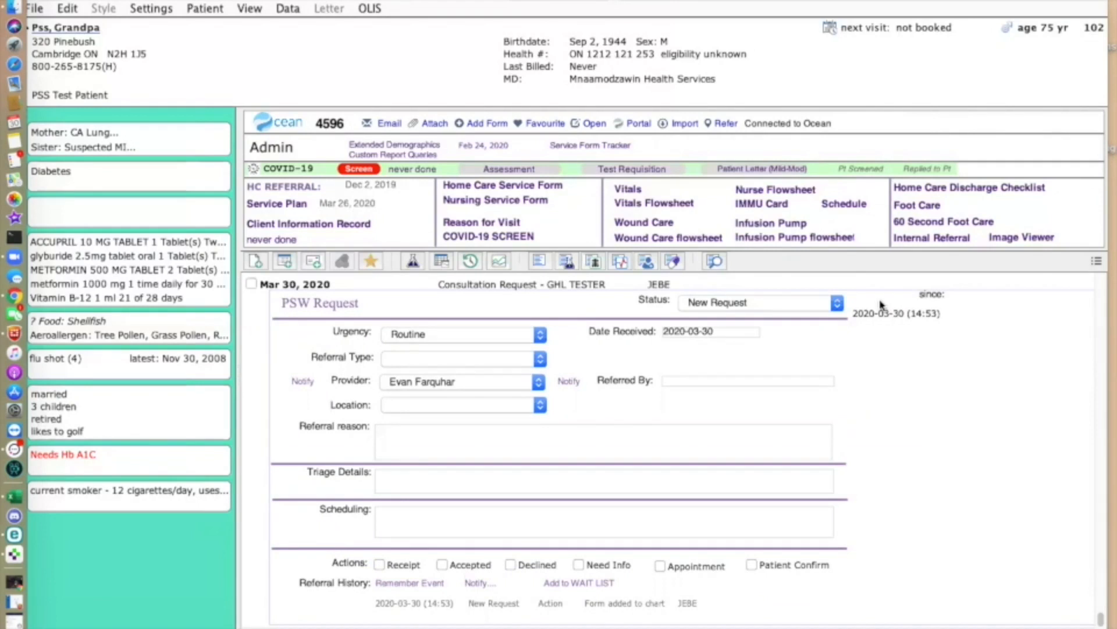
Keep the PSW Request's urgency at Routine and set its referral type to Home Care.
click(436, 335)
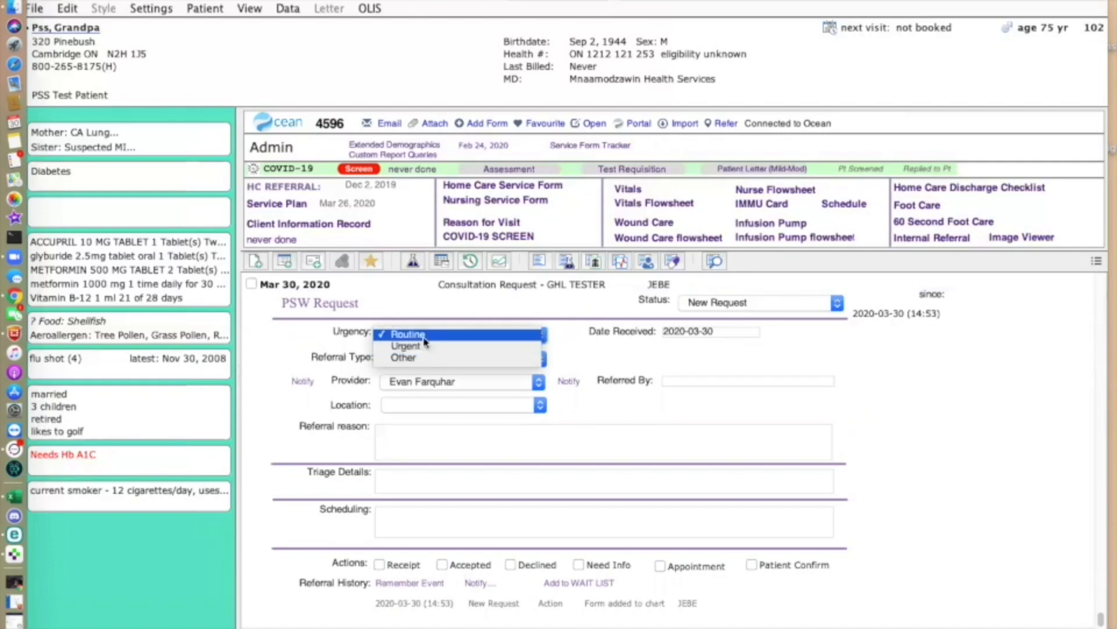
click(419, 337)
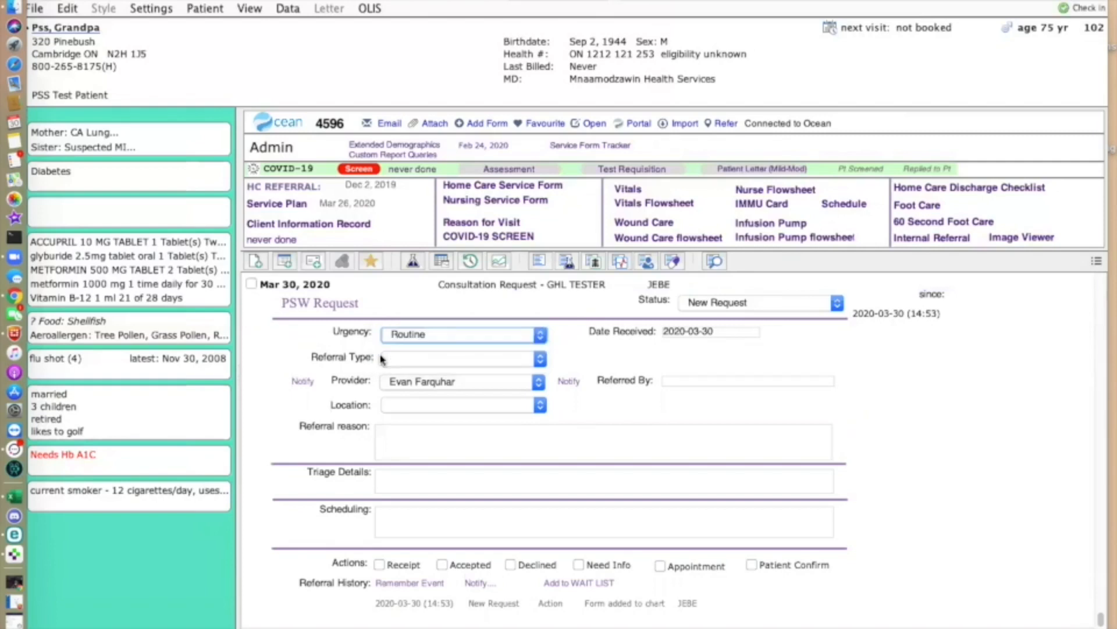
click(454, 359)
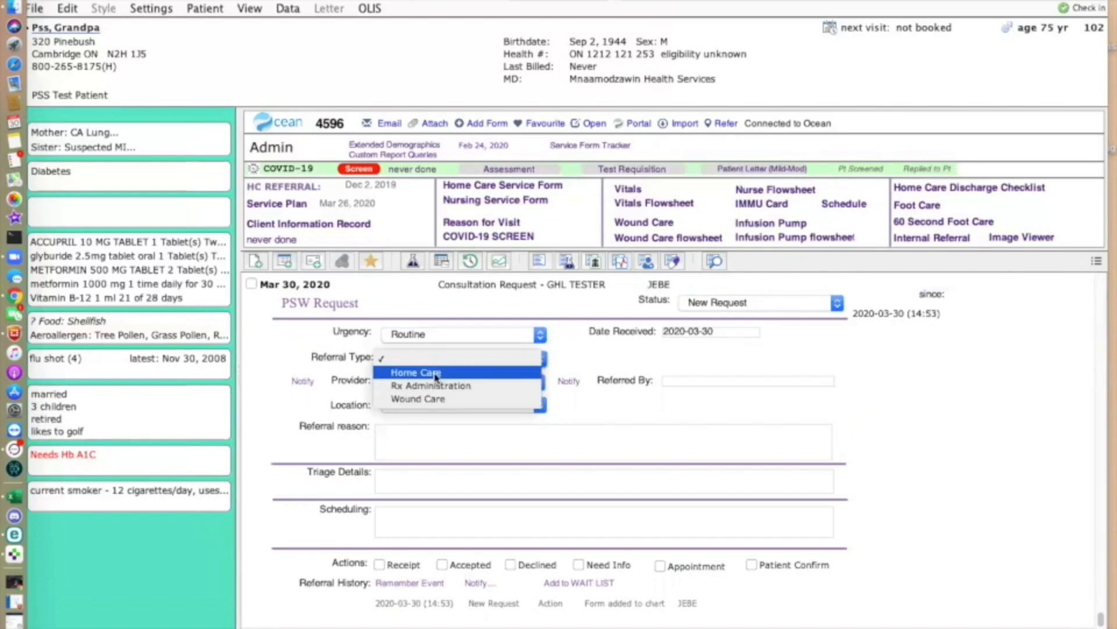
click(438, 373)
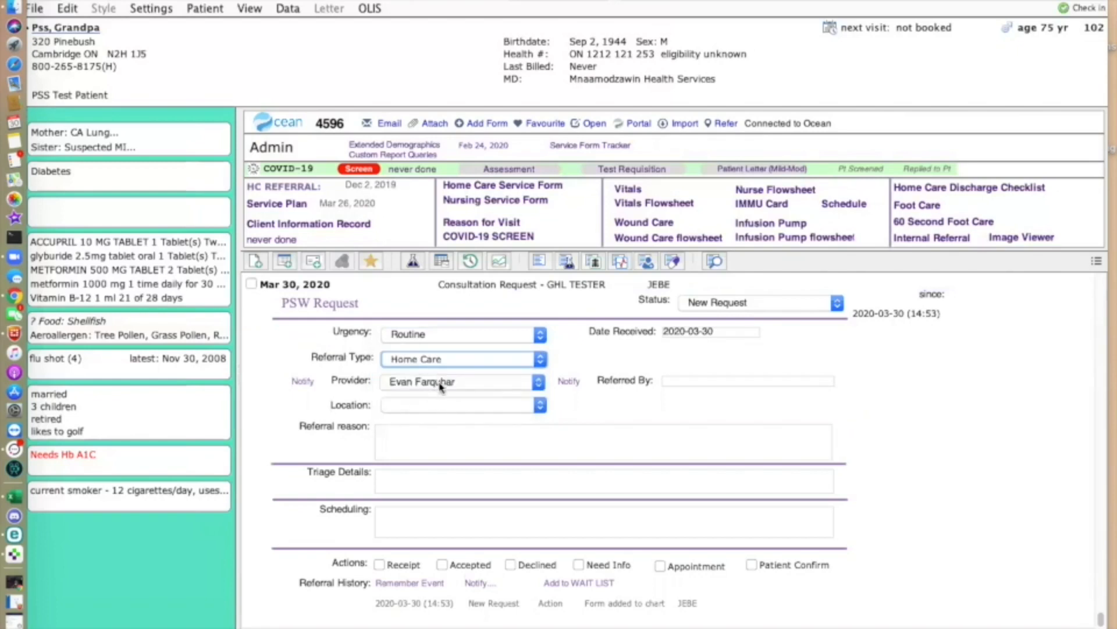
Assign the signed-in staff member as the request's provider and set the location to Zhiibaahaasing Health Centre.
click(442, 383)
click(441, 407)
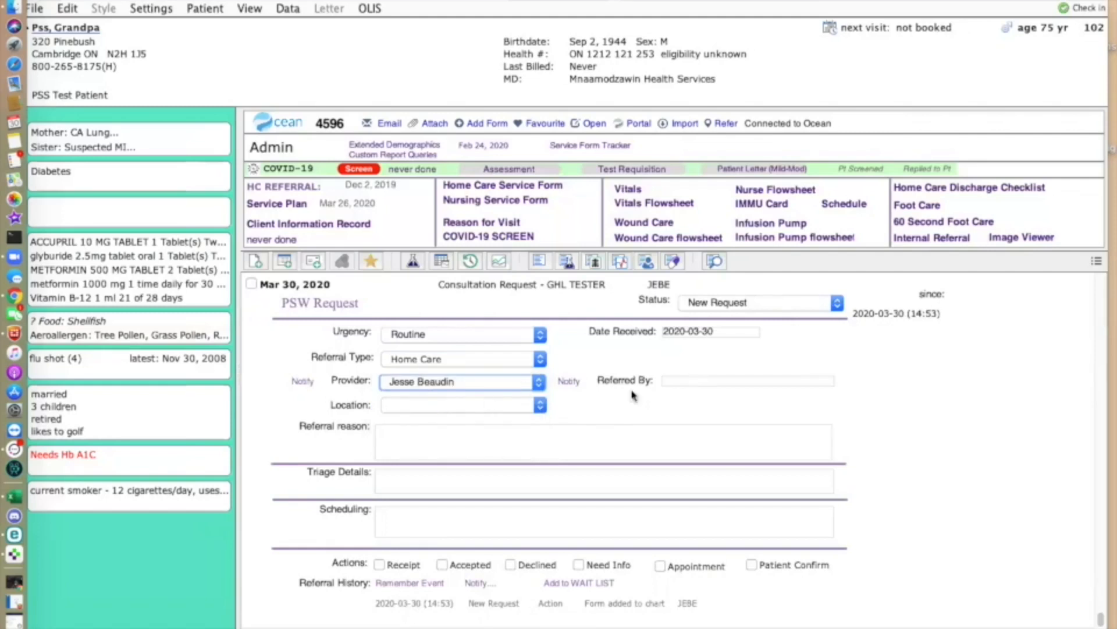
click(469, 405)
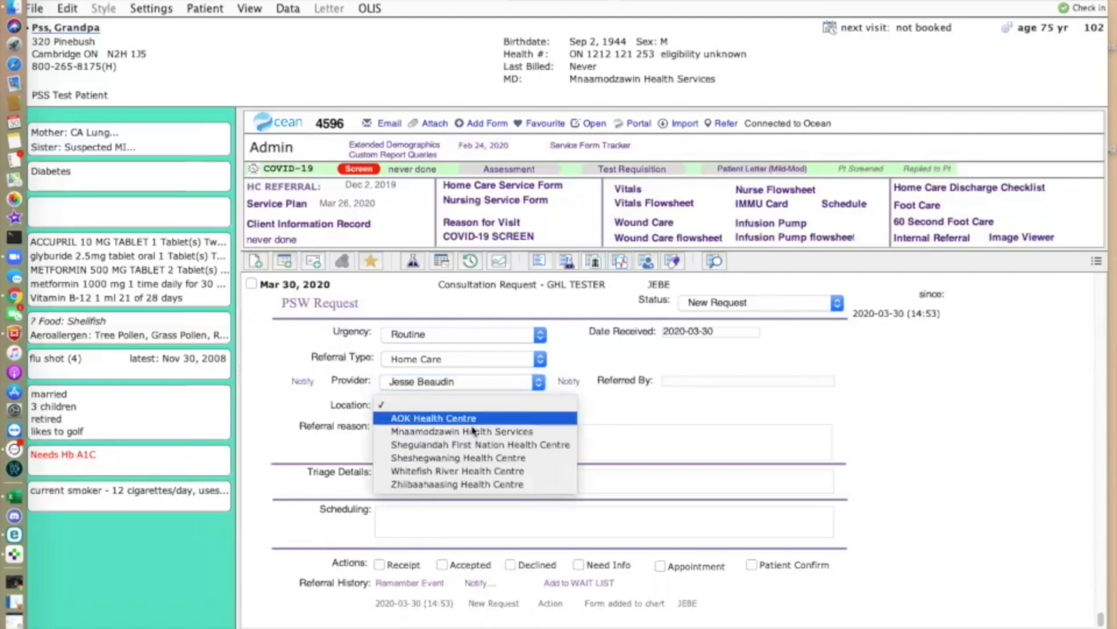
click(463, 485)
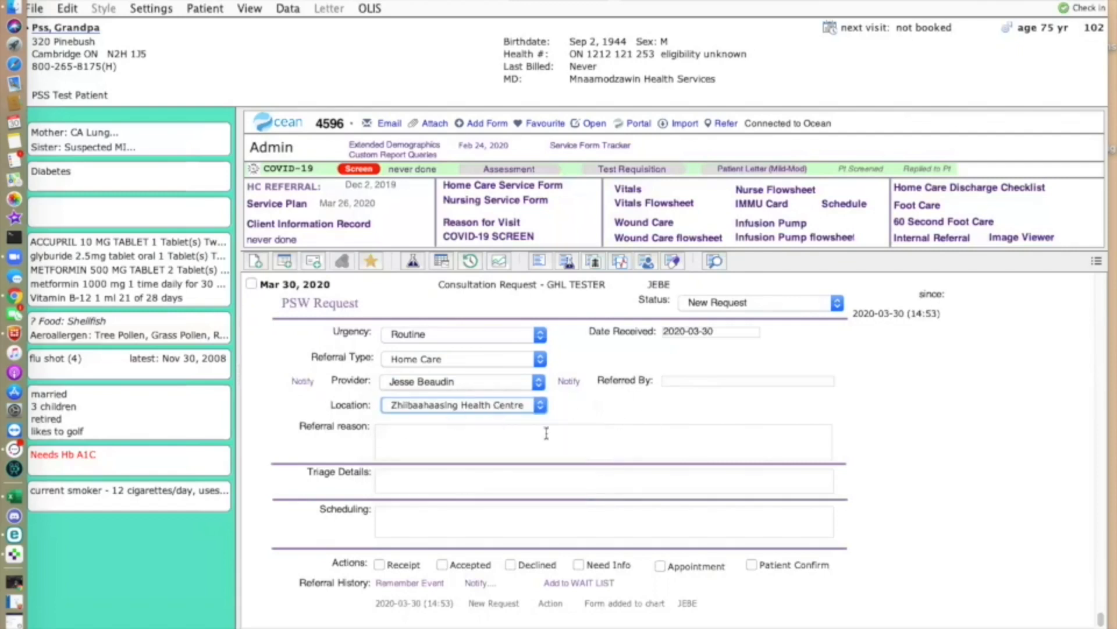
Enter "testing" as the referral reason and close the patient record.
click(403, 441)
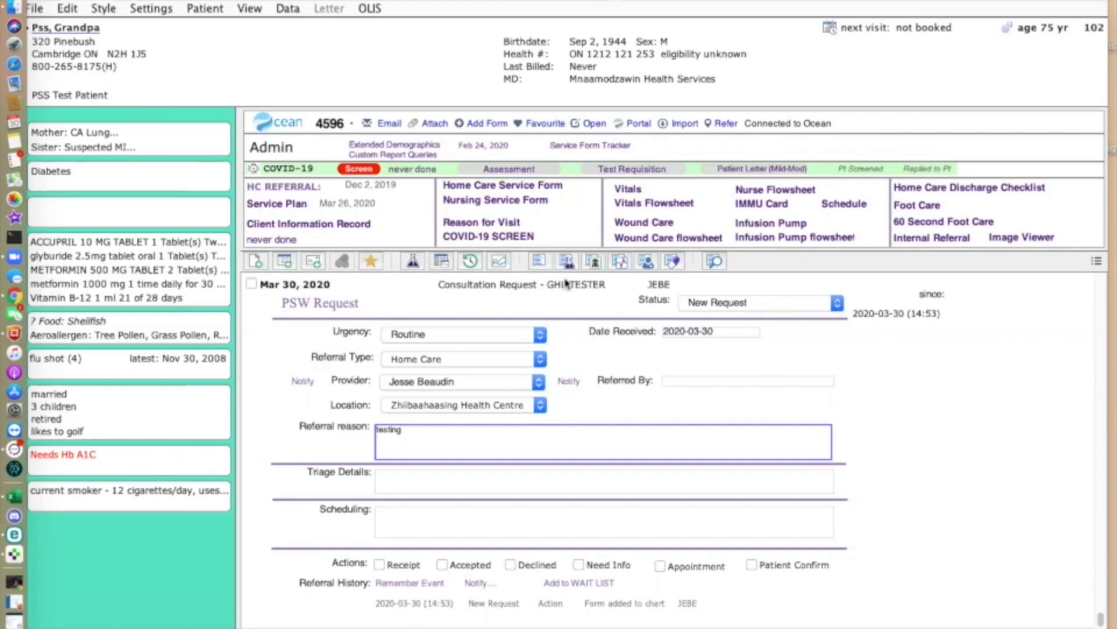
click(950, 369)
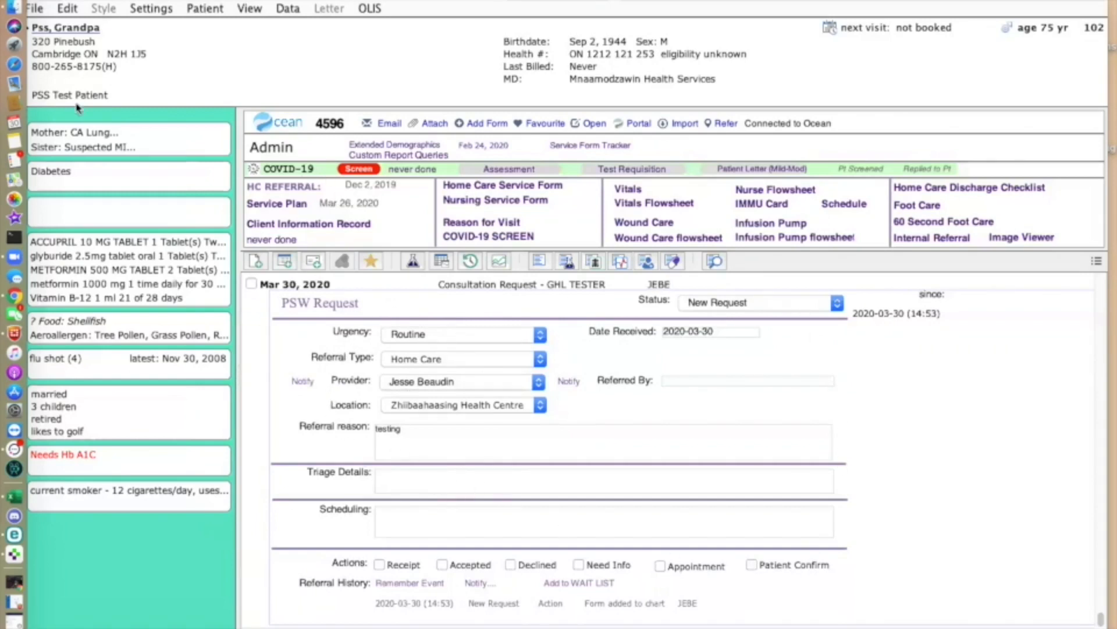
key(super+w)
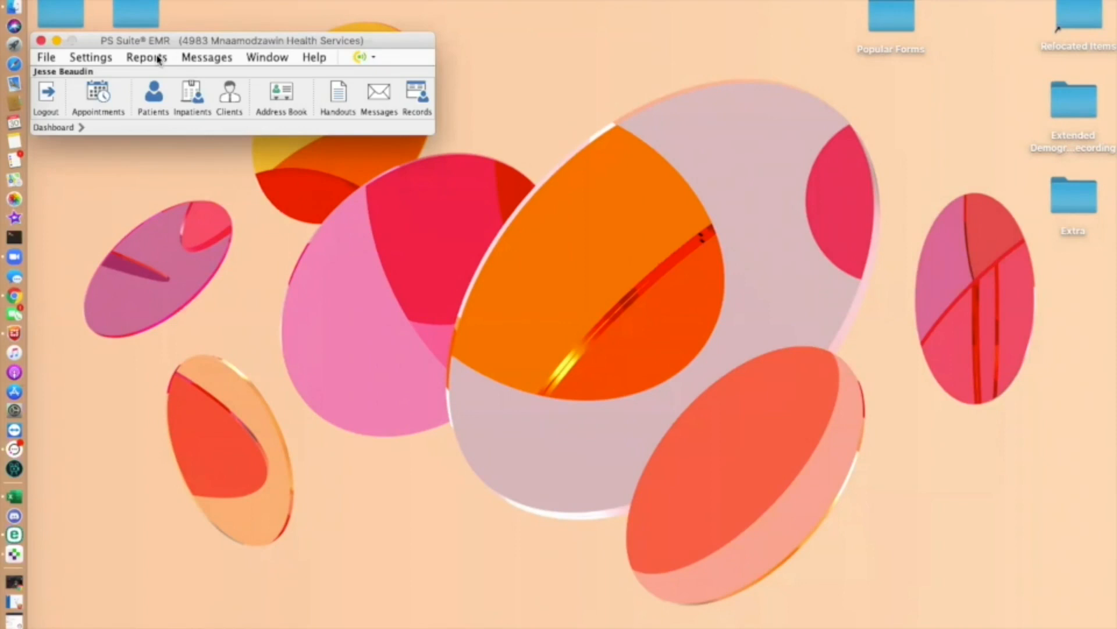
Expand the dashboard and select the New Request entry under the GHL TESTER referral status.
click(57, 129)
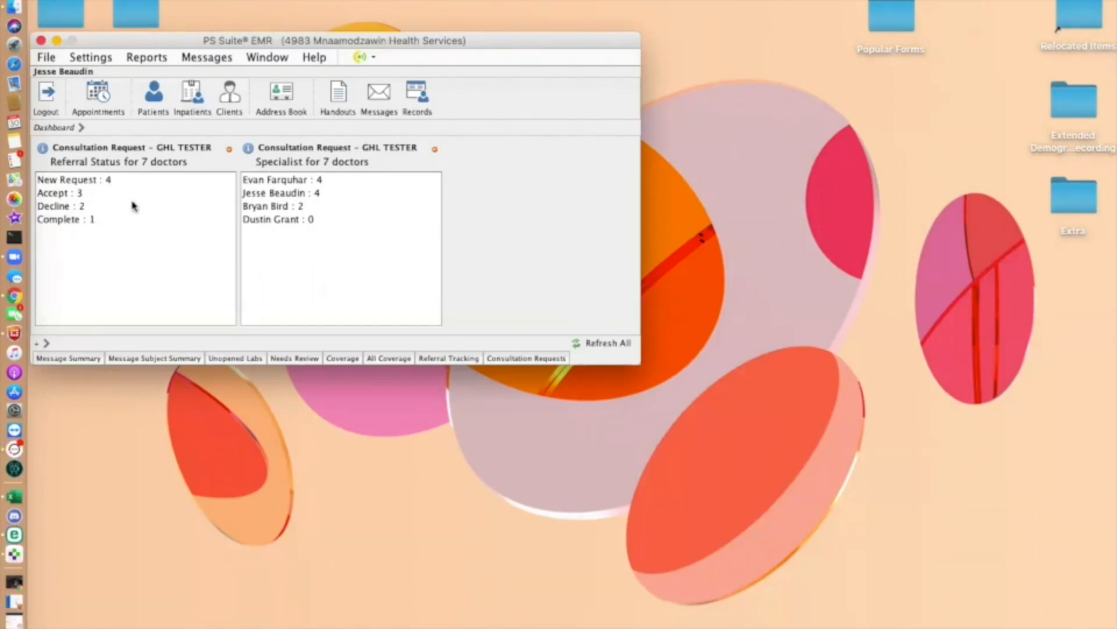
click(89, 182)
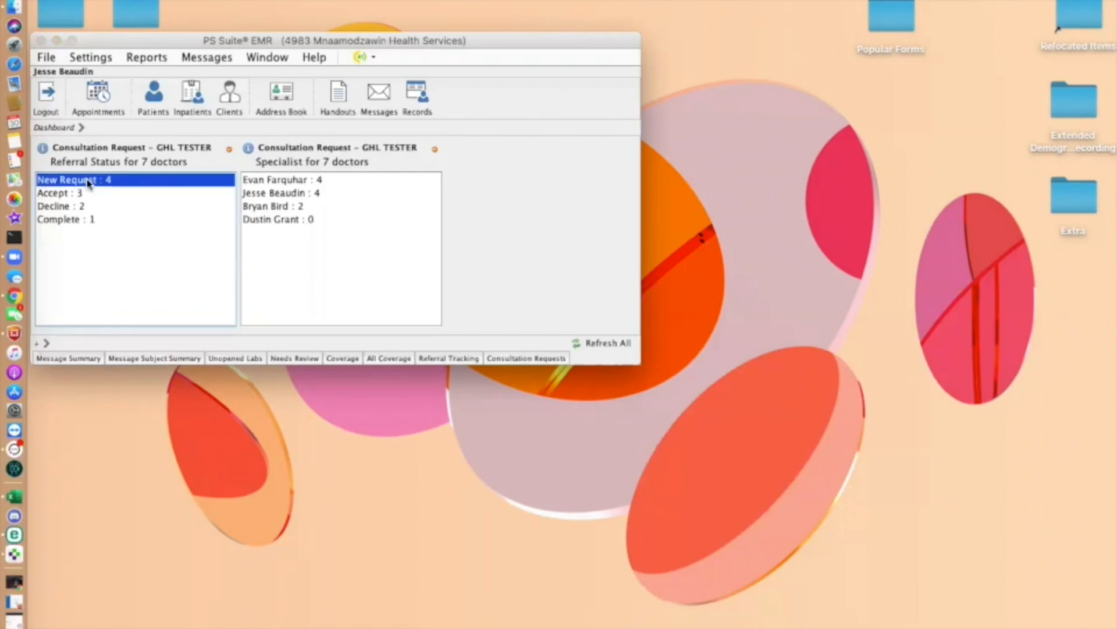
Open the New Request report from the referral status tracker, view the other specialists' groups, and close the report.
double_click(89, 181)
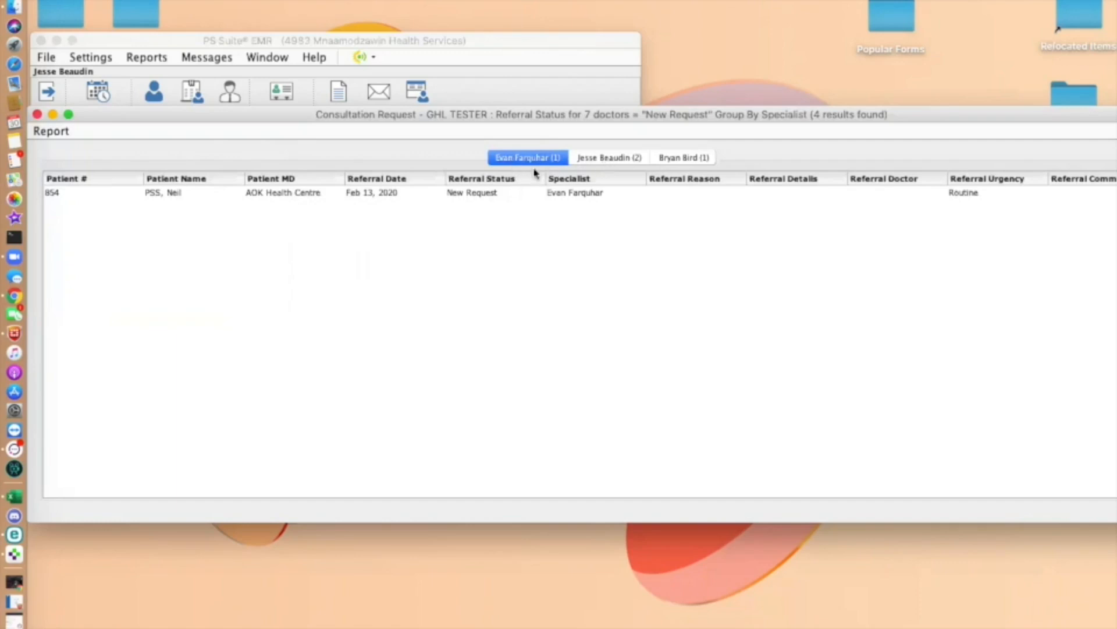
click(613, 162)
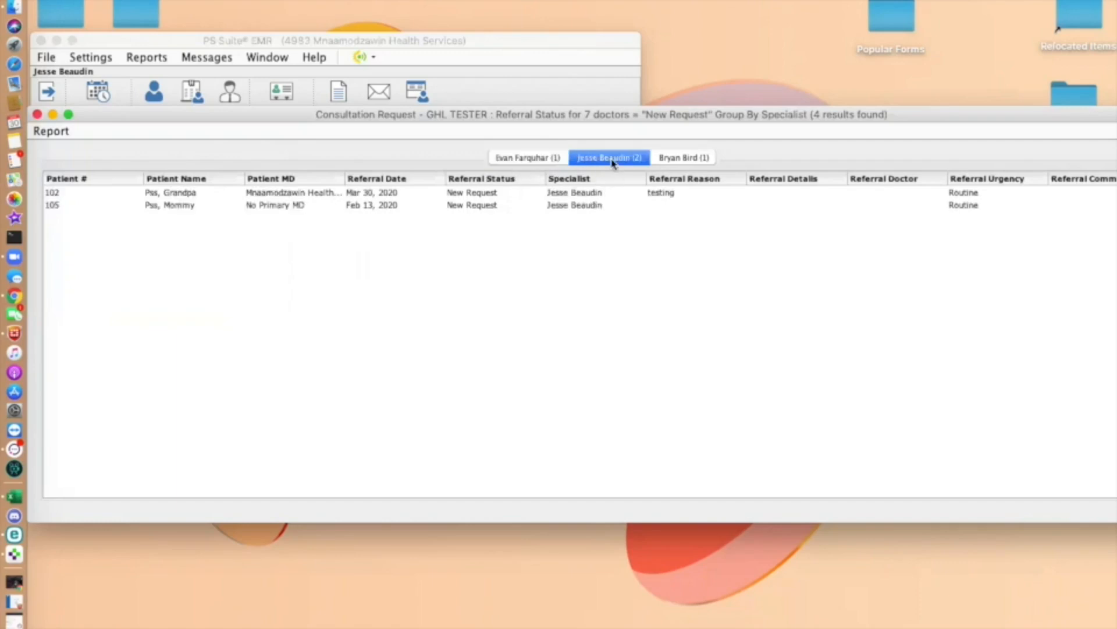
click(679, 157)
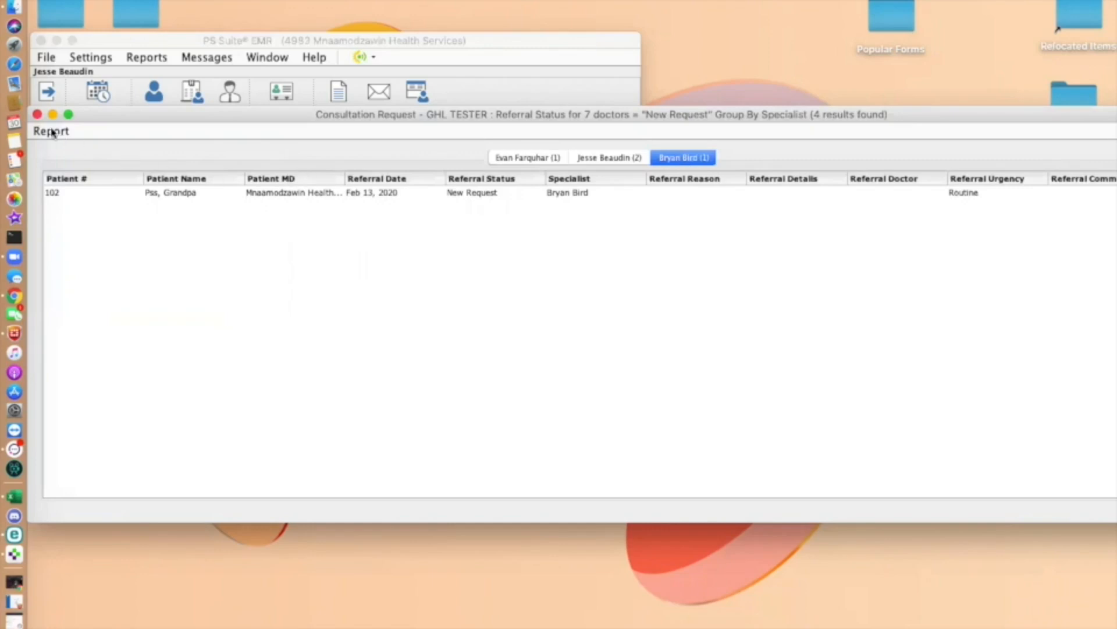
click(37, 114)
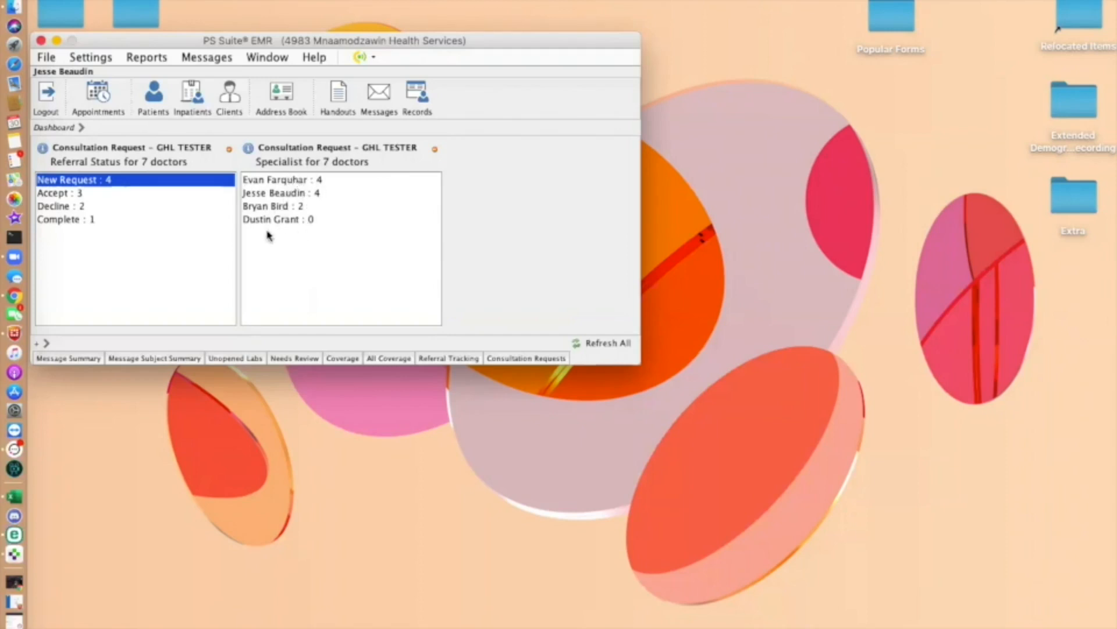
Open the signed-in staff member's report from the Specialist tracker, view its Accept and Complete groups, and close the report.
click(290, 197)
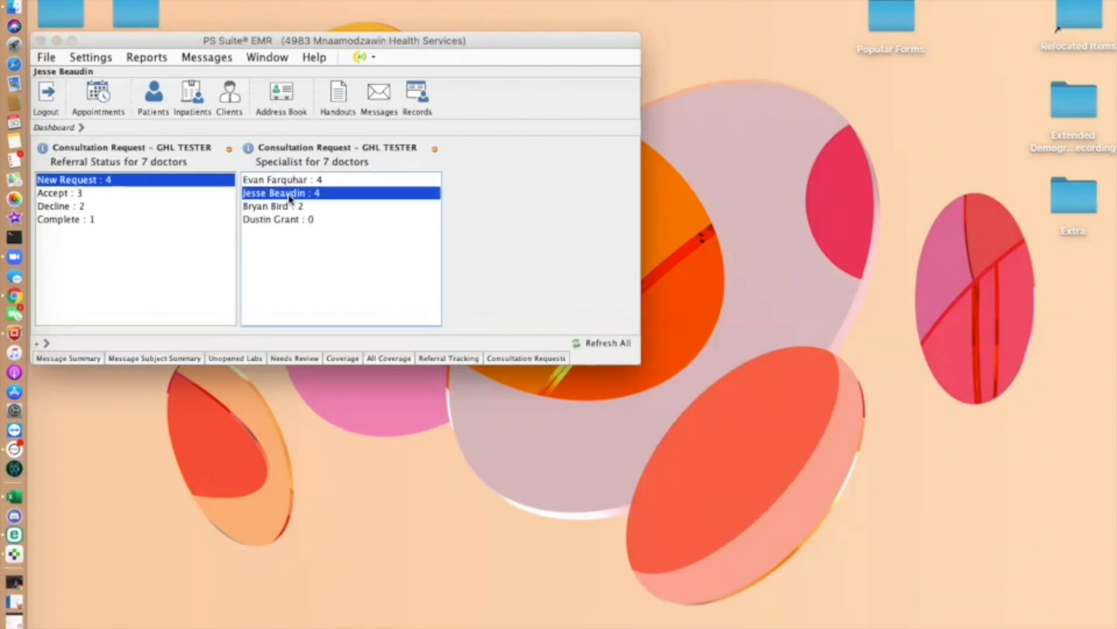
double_click(290, 197)
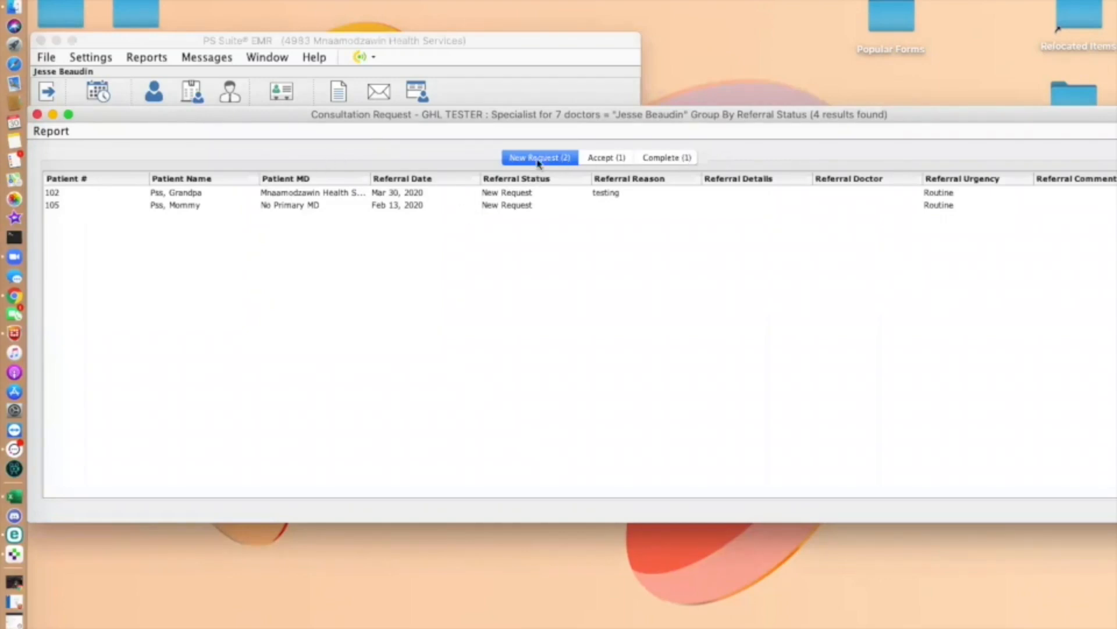
click(612, 160)
click(674, 161)
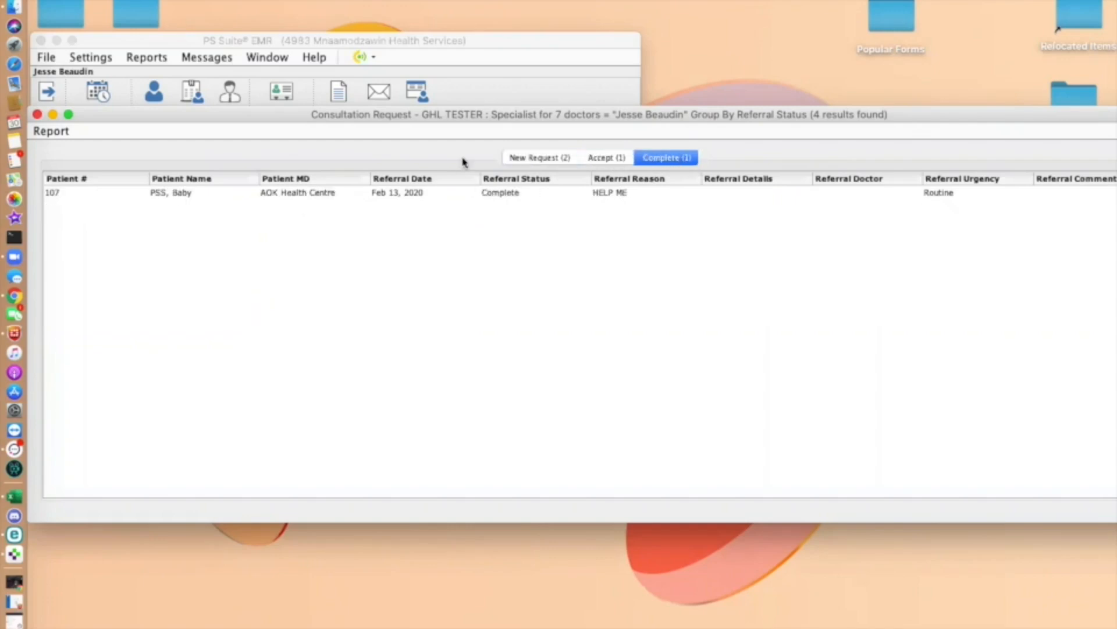
click(37, 114)
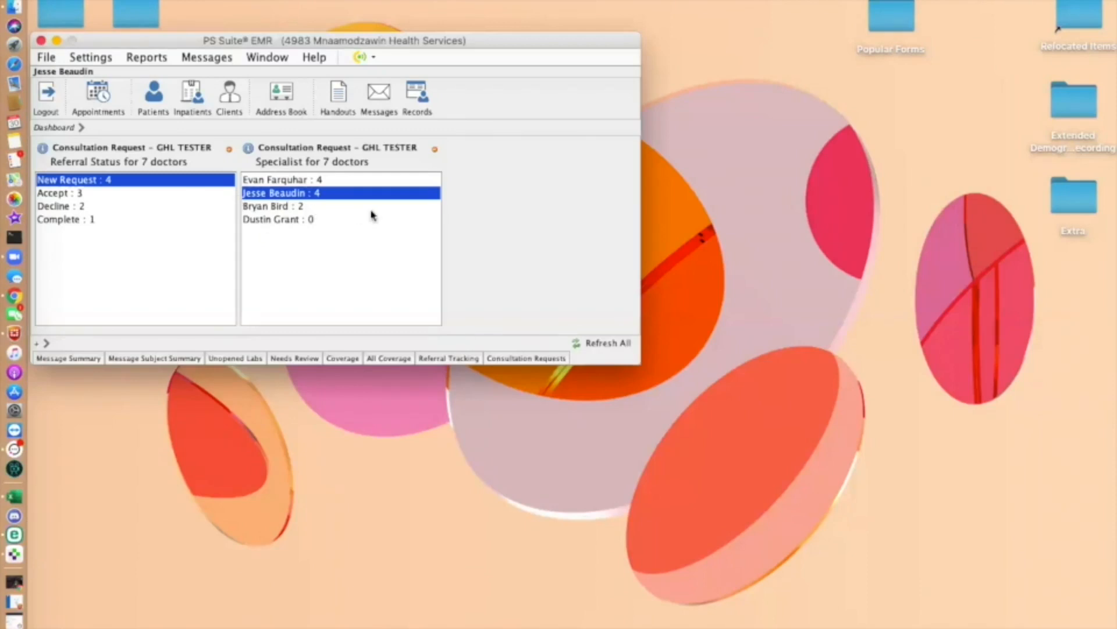
Remove the Specialist and Referral Status trackers for Consultation Request – GHL TESTER from the dashboard.
click(434, 150)
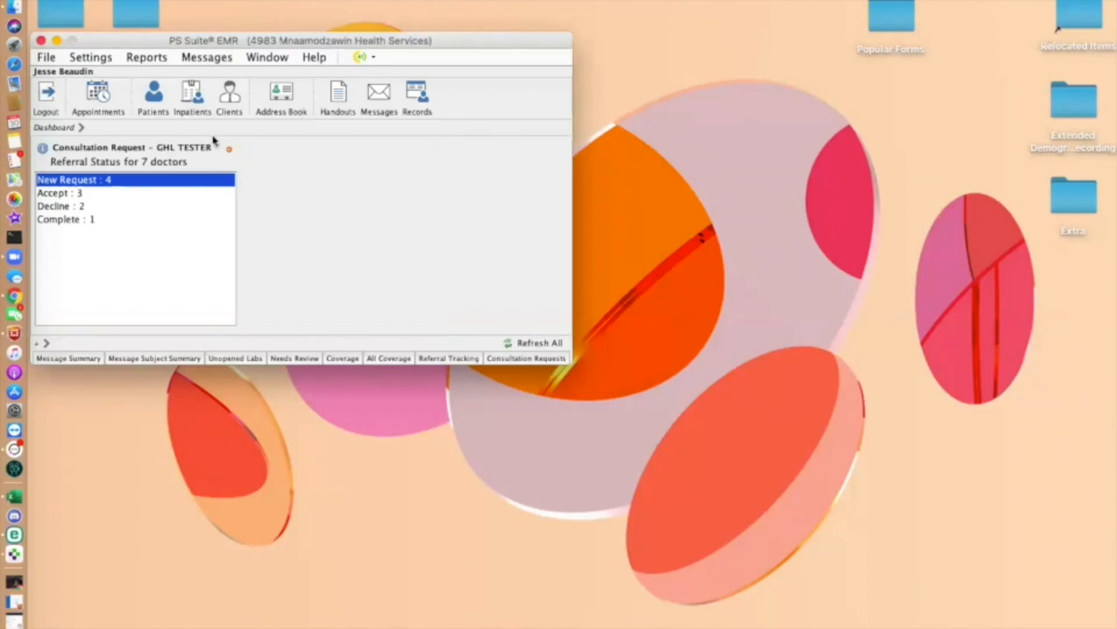
click(229, 149)
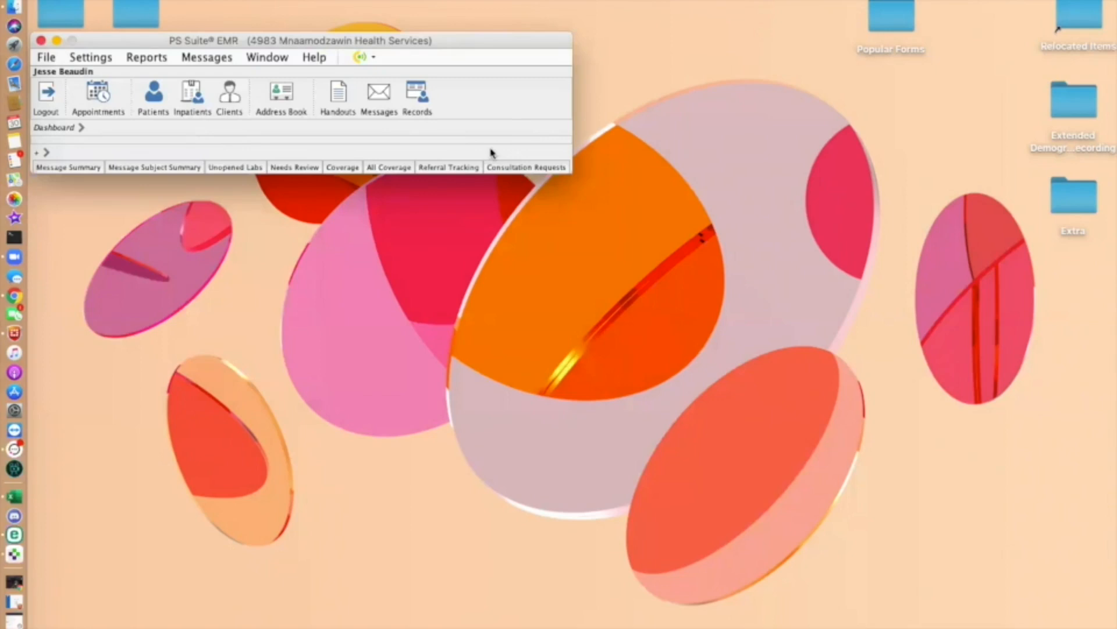
Collapse the list of available dashboard items and the dashboard itself, and expand both again.
click(45, 152)
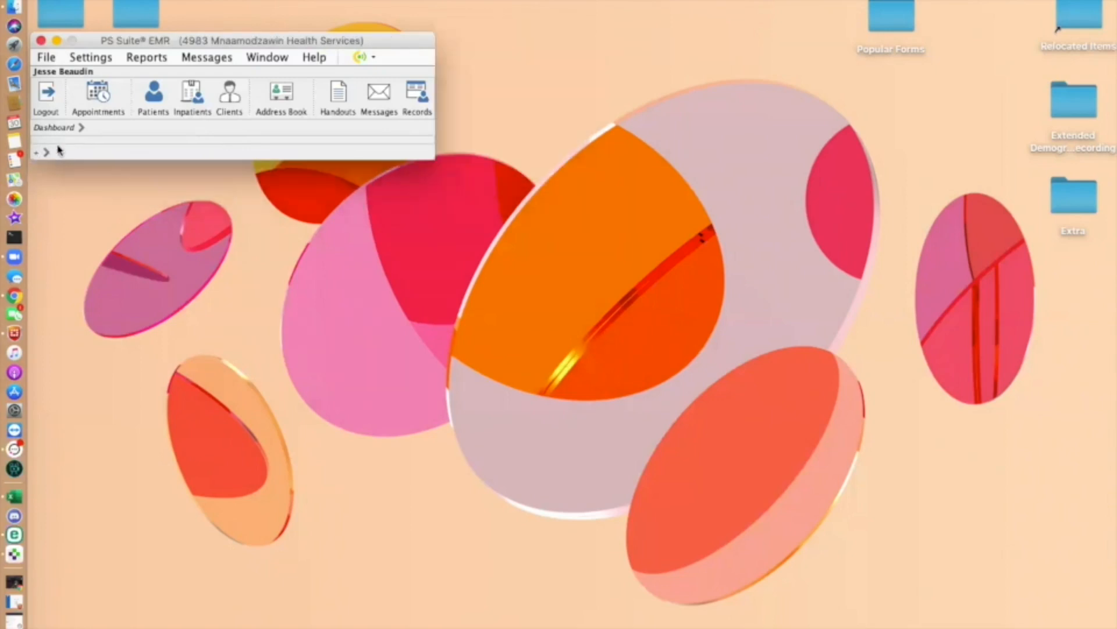
click(65, 127)
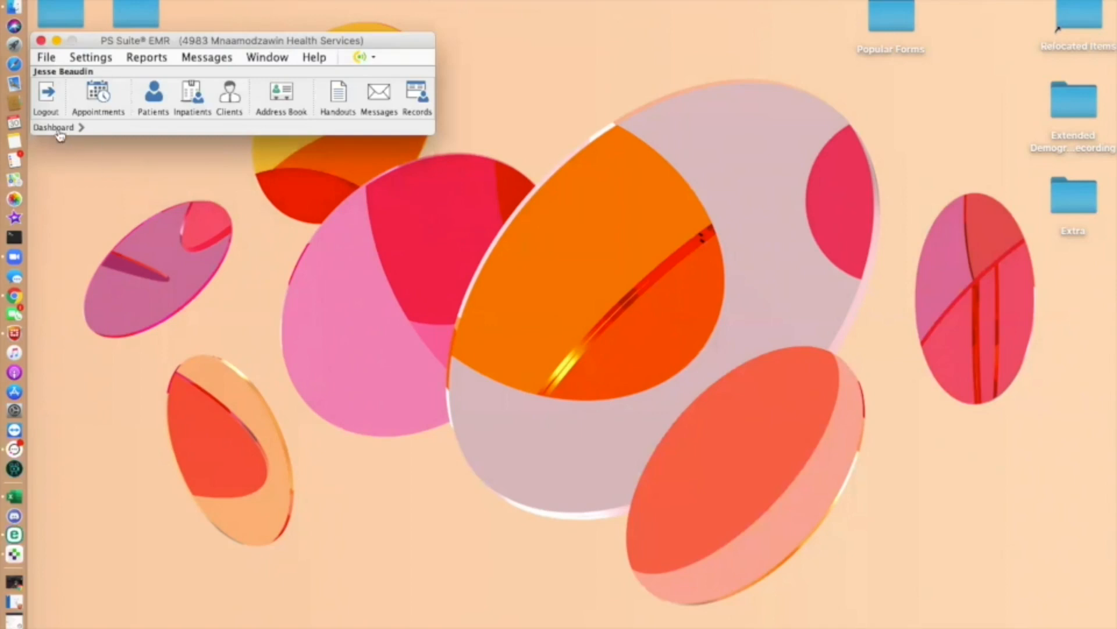
click(57, 129)
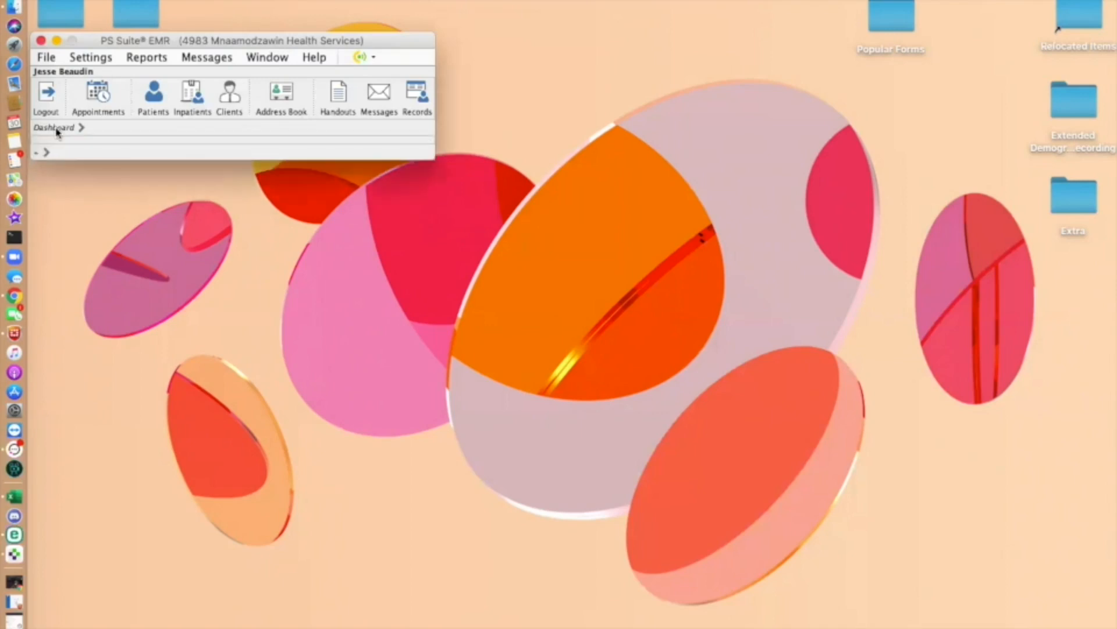
click(41, 155)
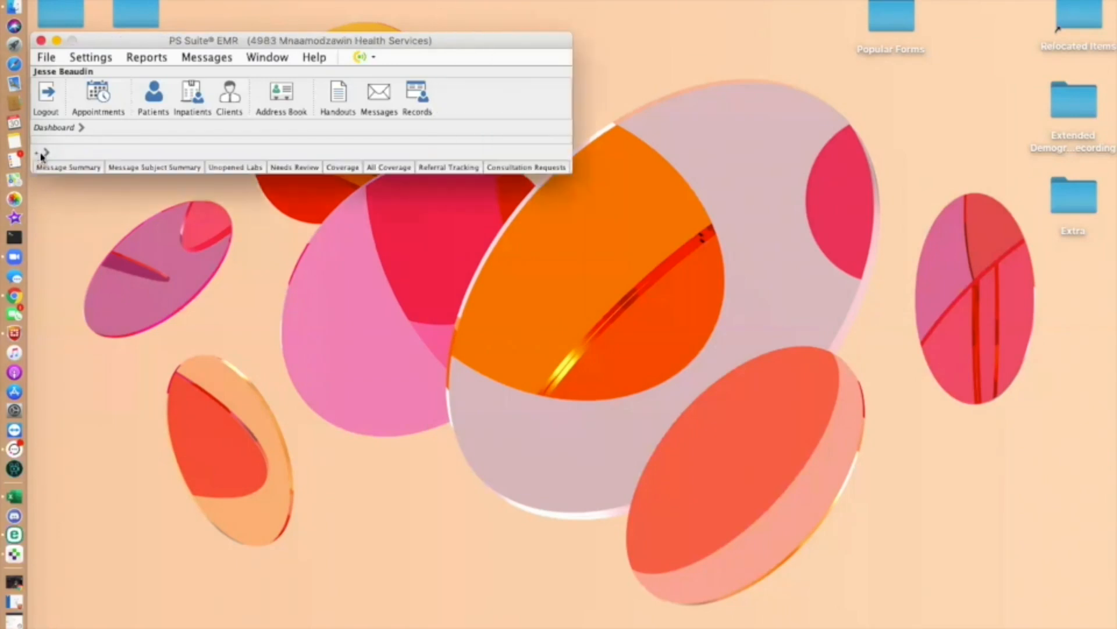
Add a Consultation Requests tracker to the dashboard and set its custom form to Consultation Request – GHL TESTER.
click(525, 168)
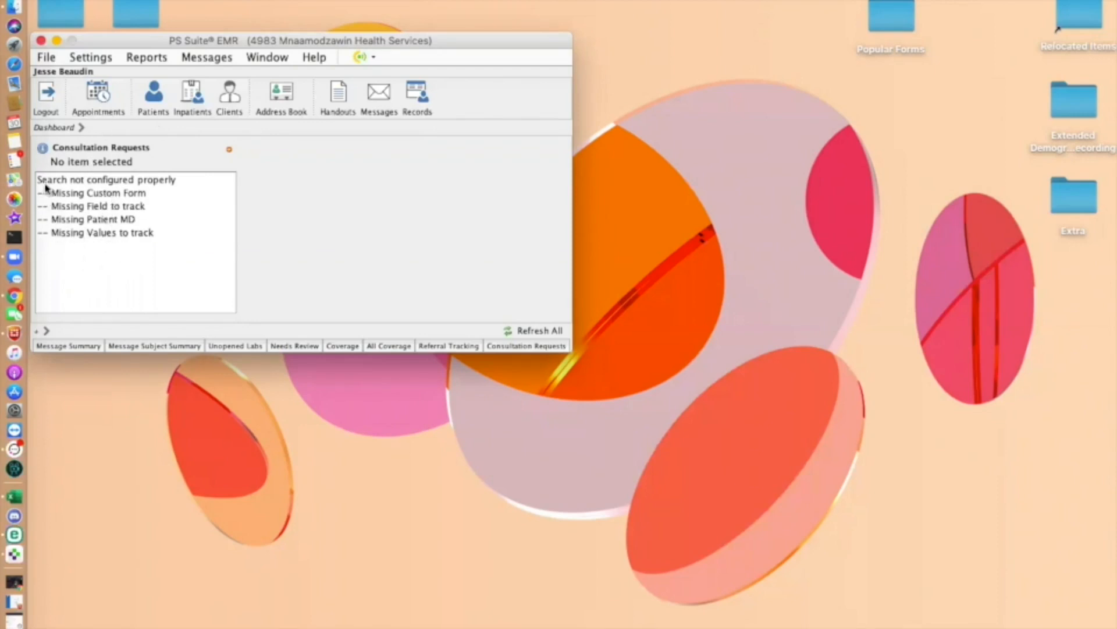
click(43, 148)
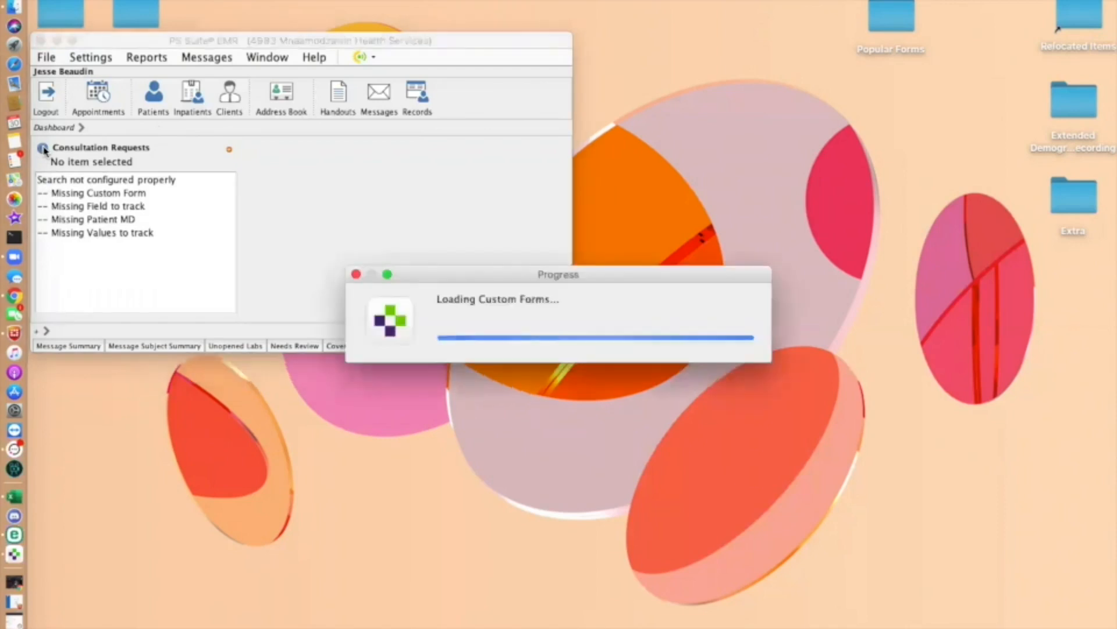
drag(222, 3, 179, 50)
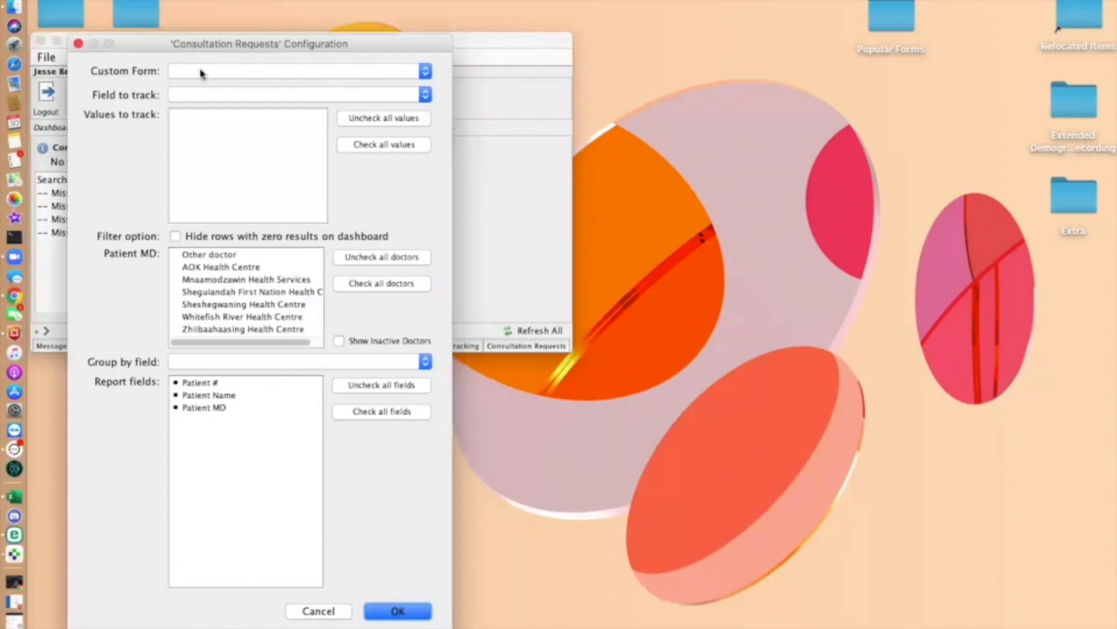
click(202, 73)
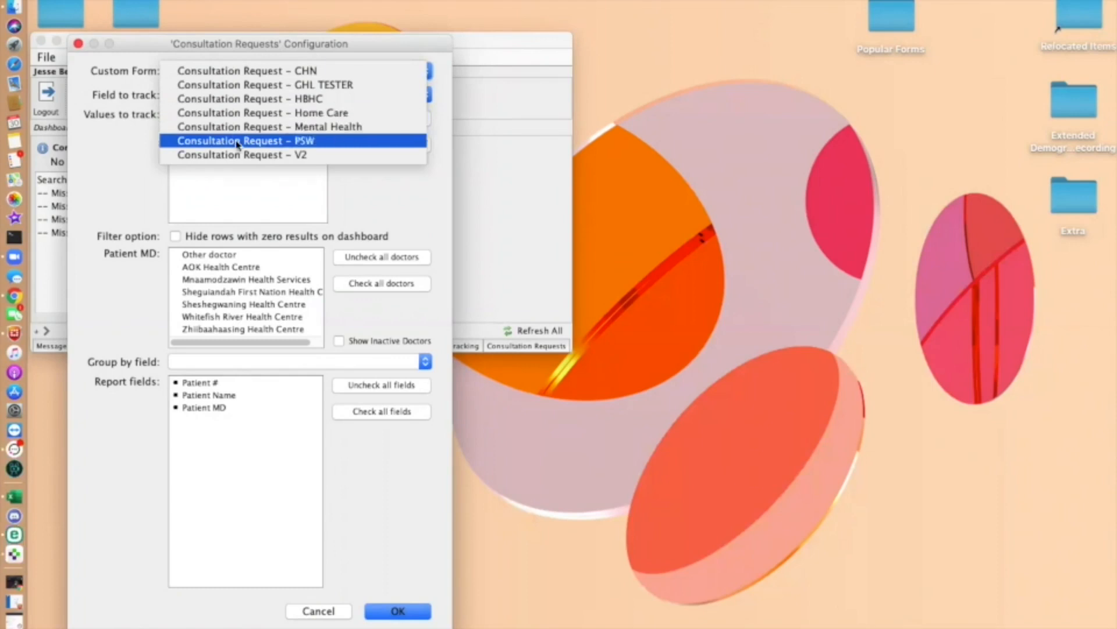
click(258, 87)
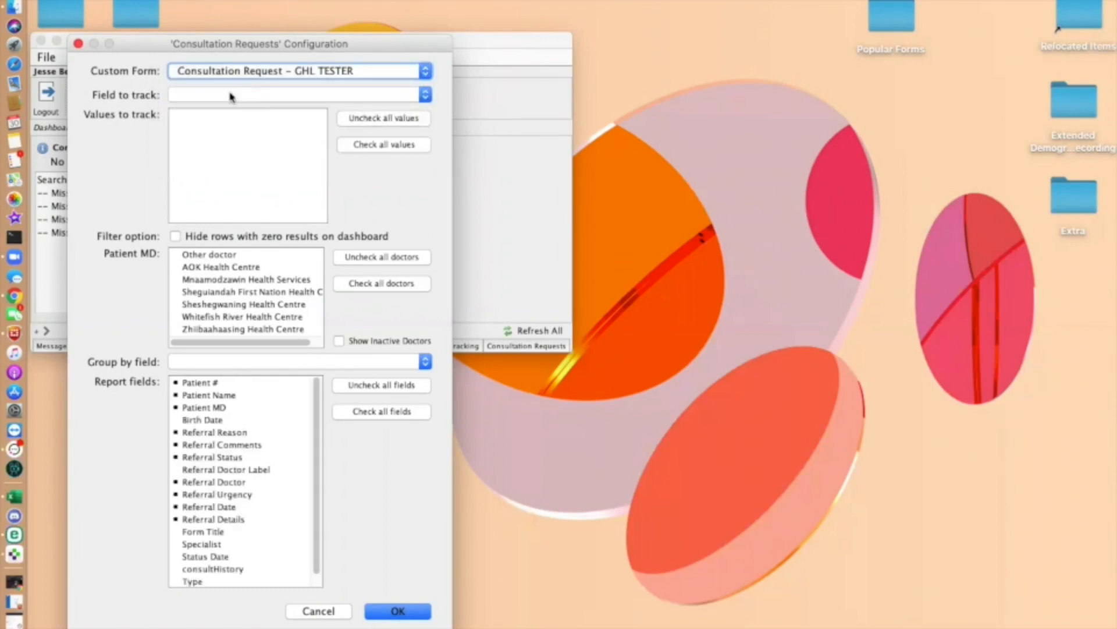
Track the Specialist field, excluding Blank/Other older values, and hide rows with zero results on the dashboard.
click(213, 100)
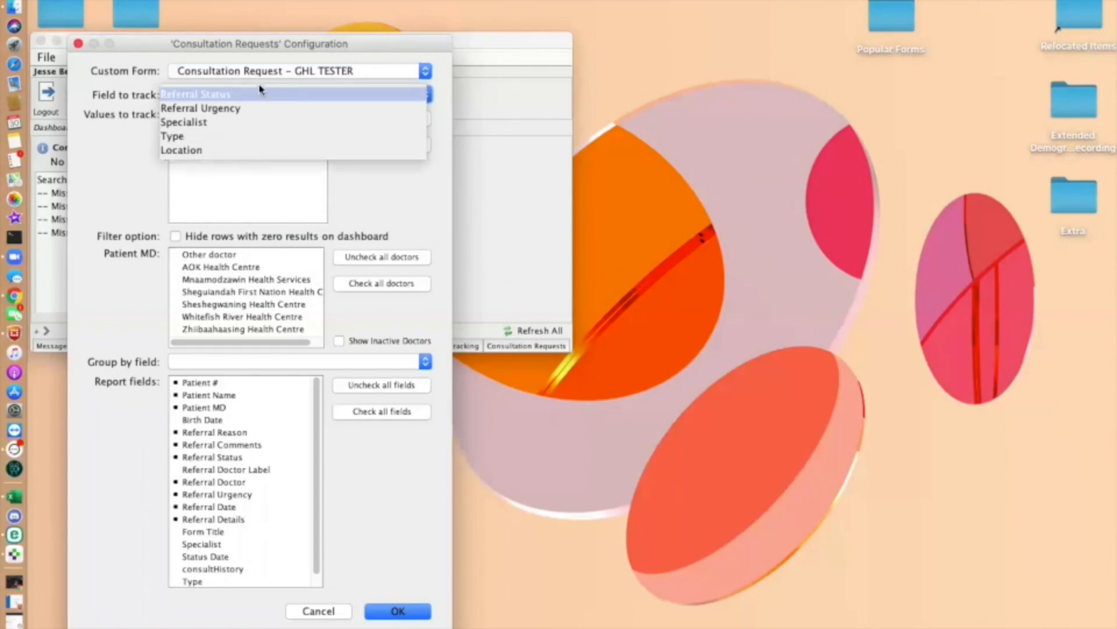
click(237, 124)
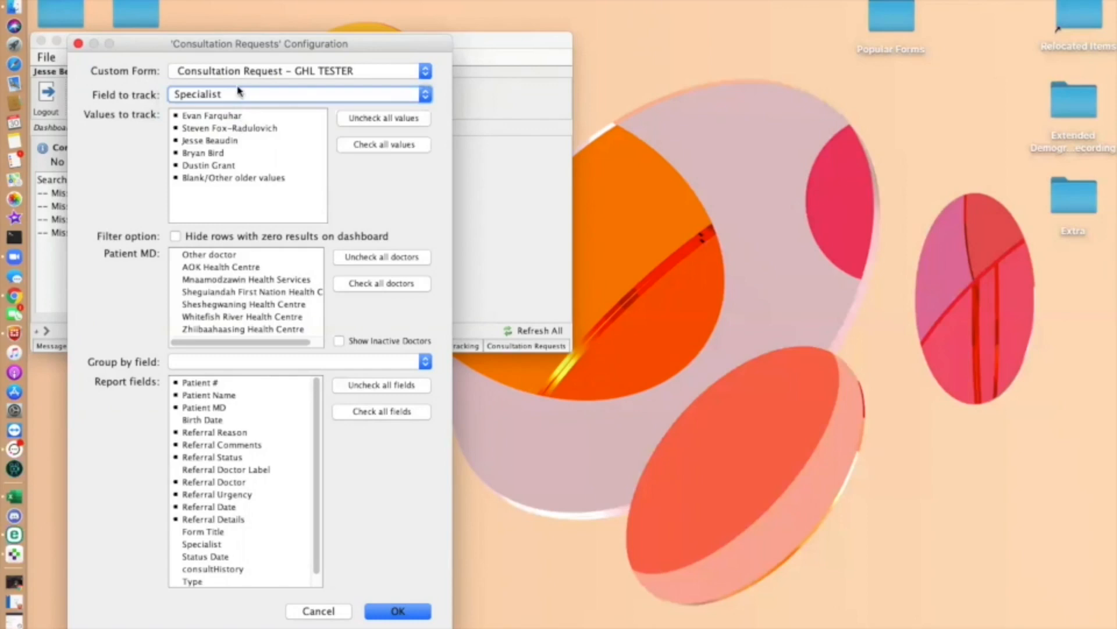
click(212, 180)
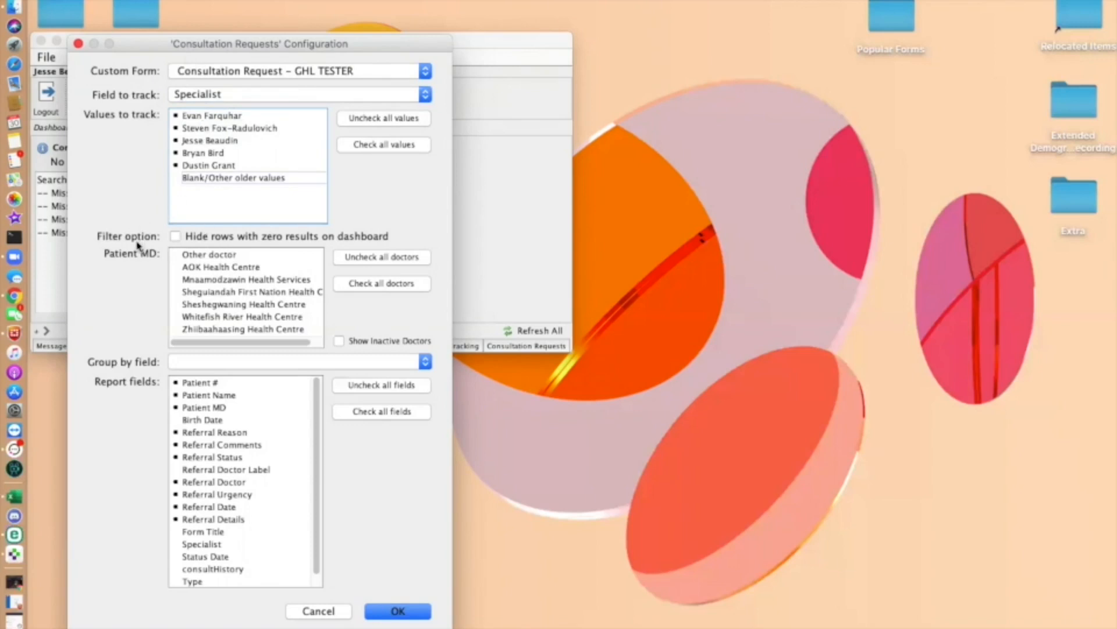
click(176, 236)
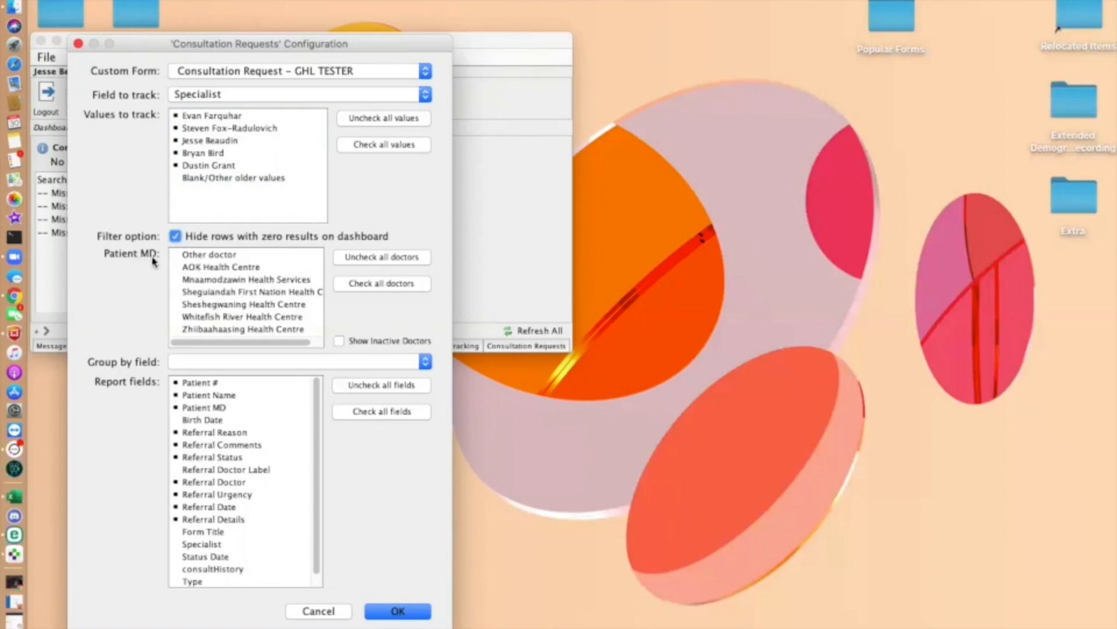
Include all doctors under Patient MD, group the report by Referral Status, and save the tracker configuration.
click(361, 286)
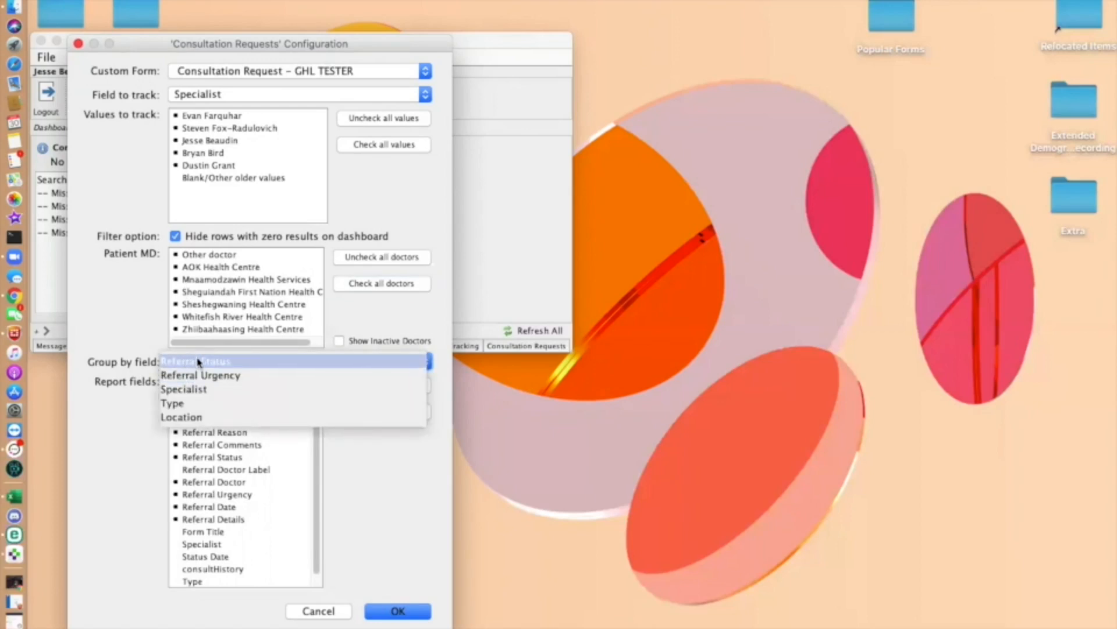
click(234, 364)
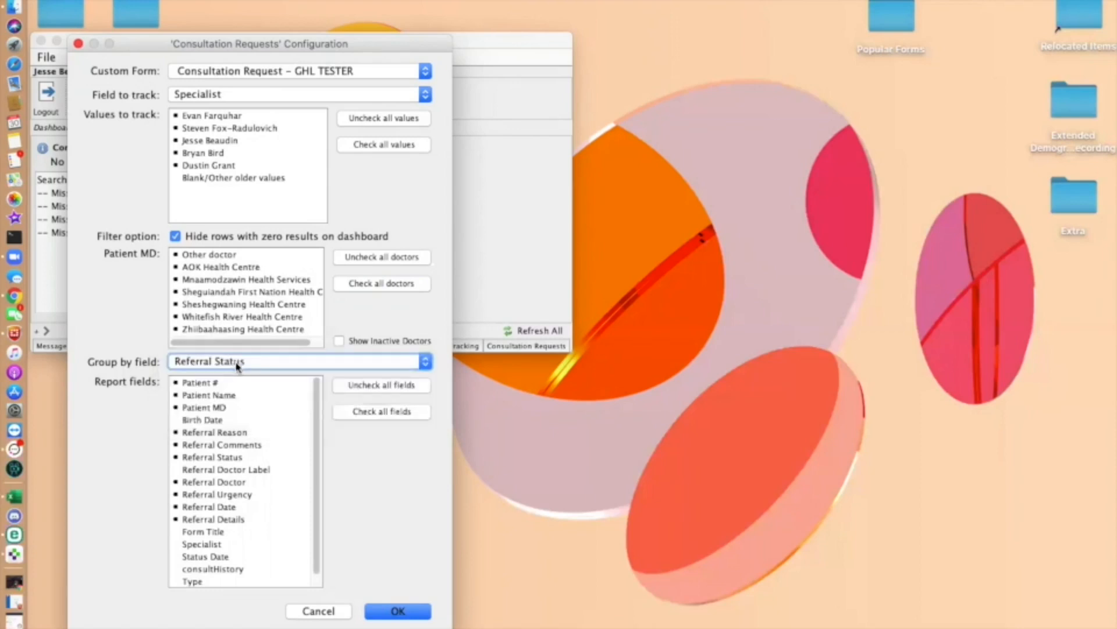
click(237, 364)
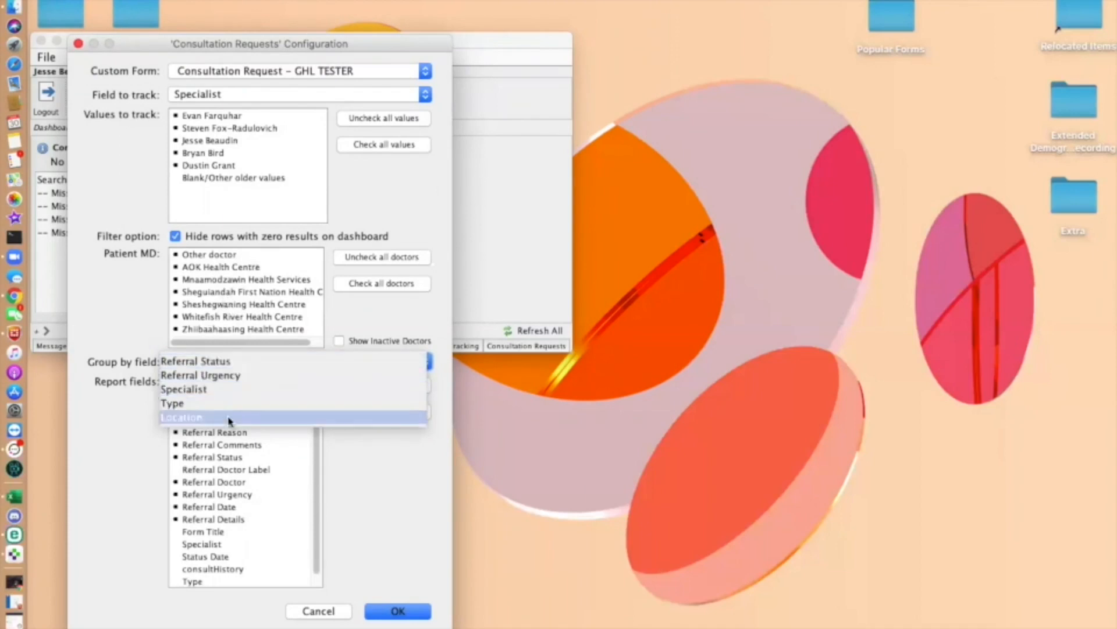
click(219, 365)
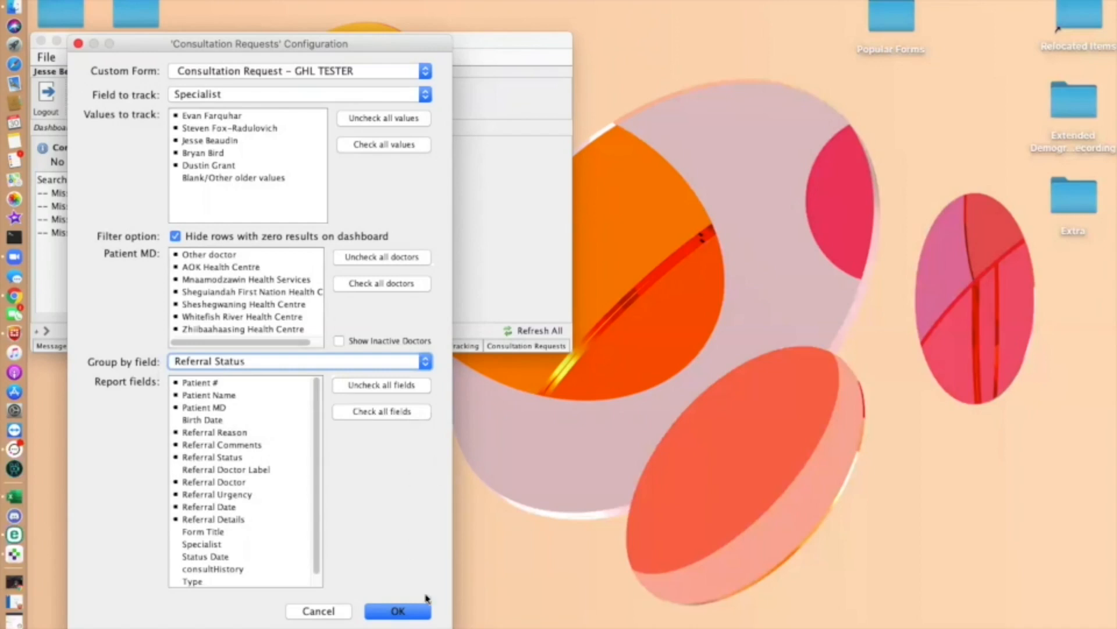
click(408, 611)
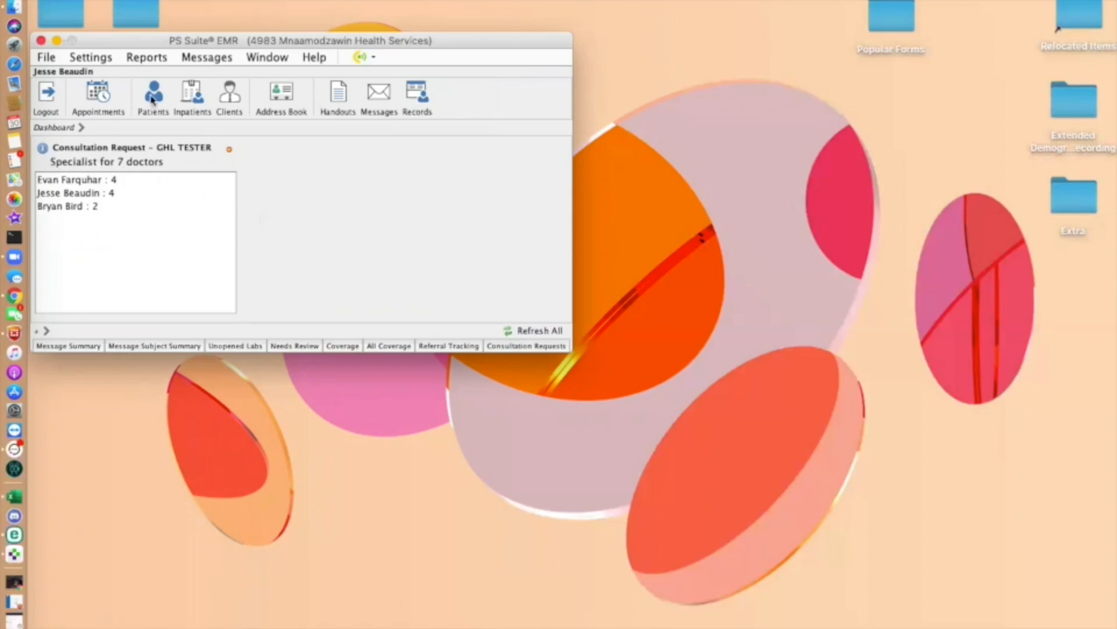
Reconfigure the GHL TESTER tracker to track the Referral Status field, excluding Blank/Other older values.
click(43, 149)
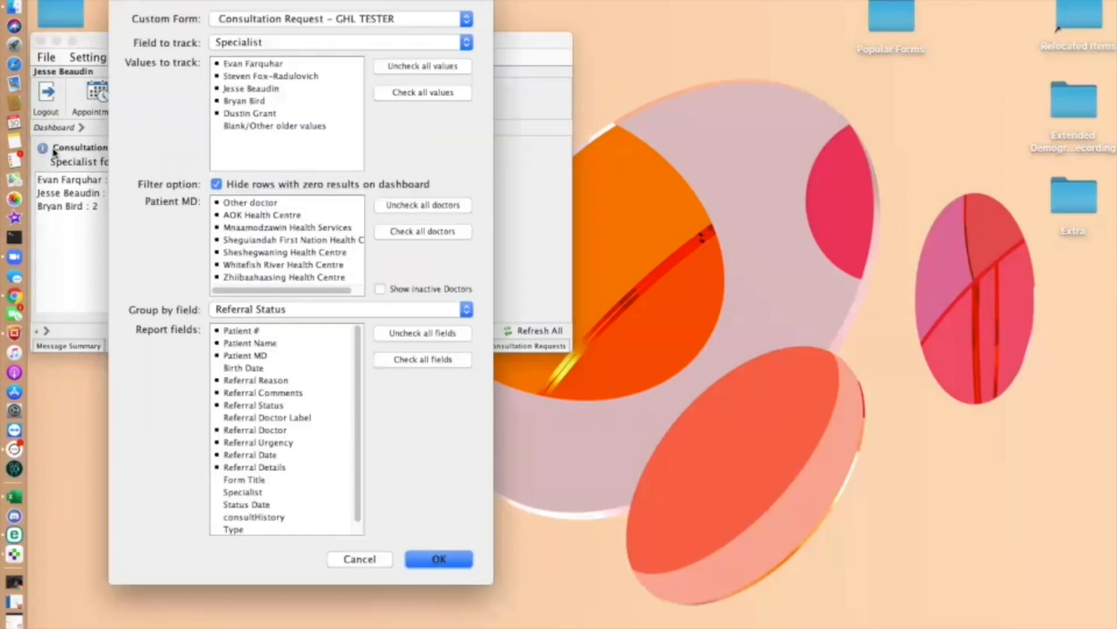
click(247, 24)
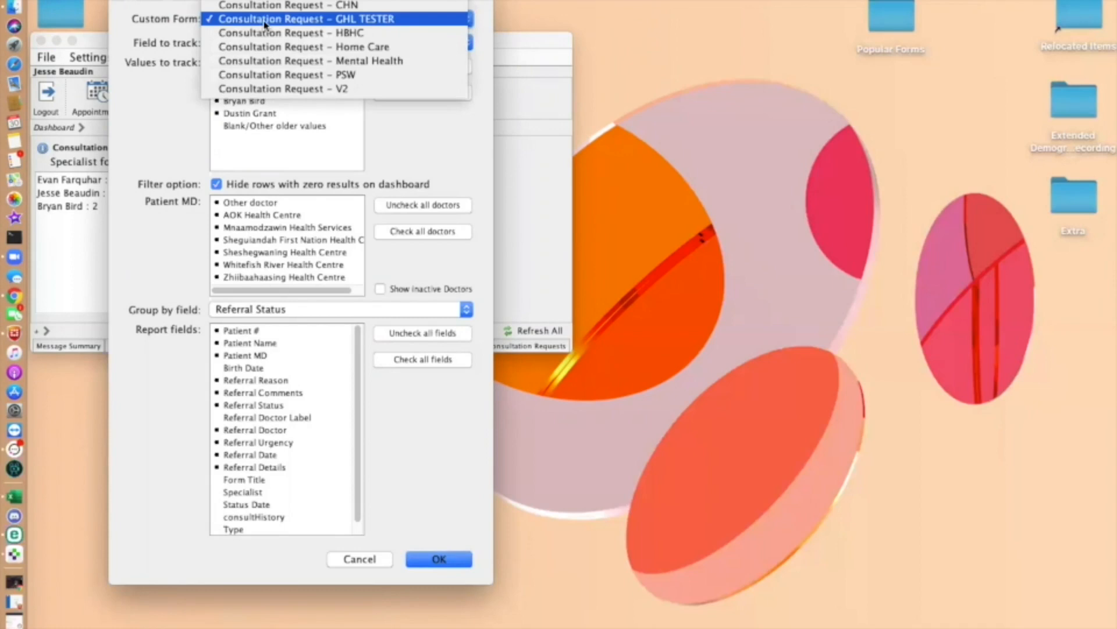
click(265, 23)
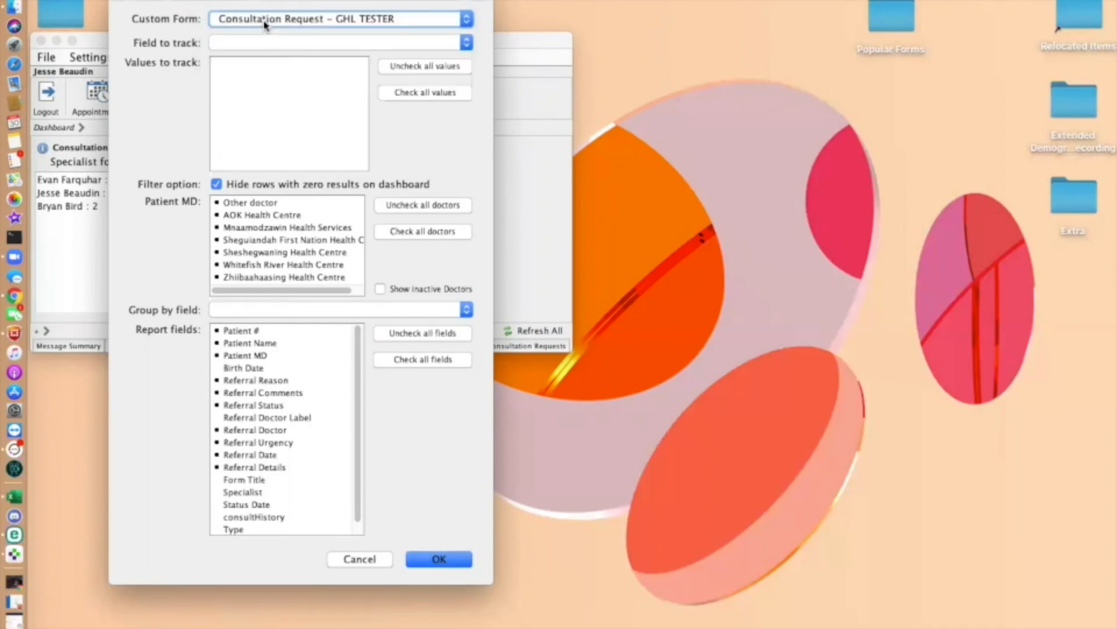
click(218, 48)
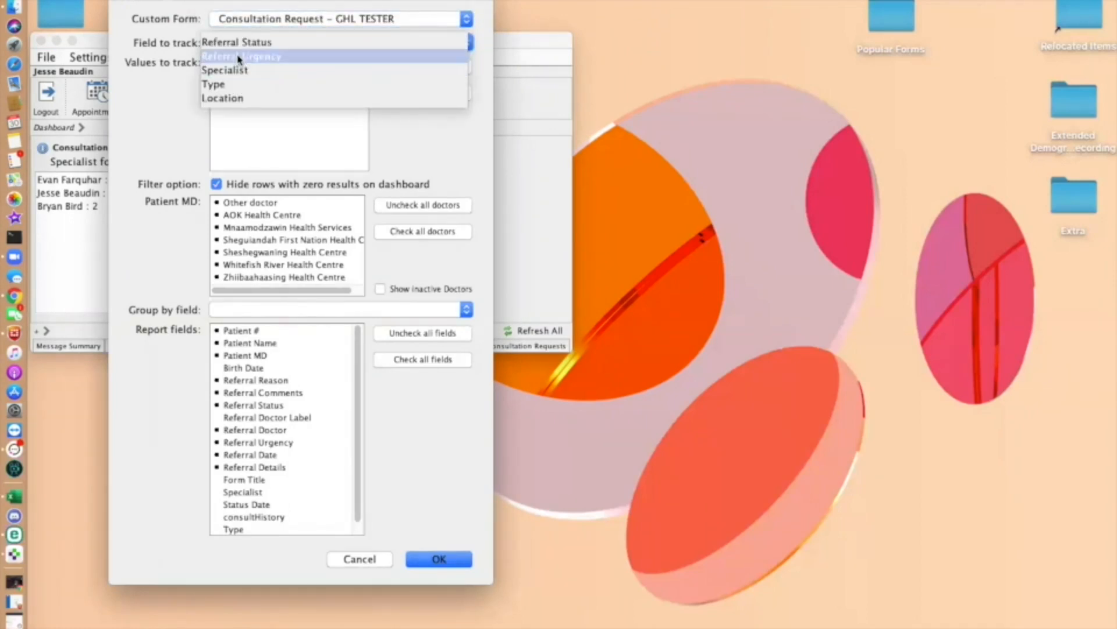
click(248, 43)
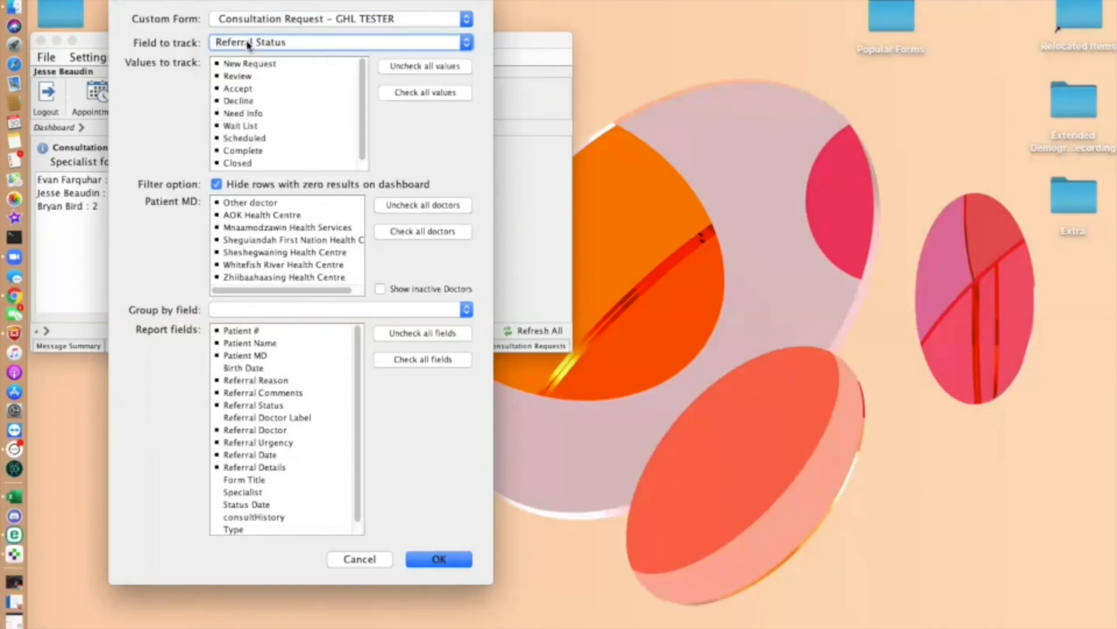
scroll(238, 122, down, 1)
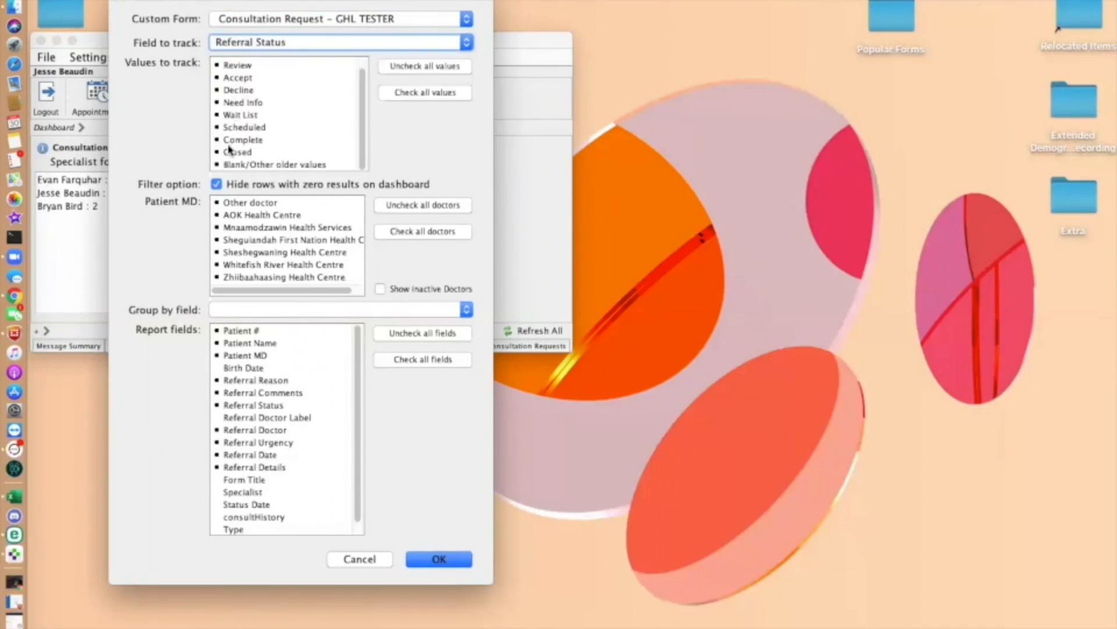
click(224, 167)
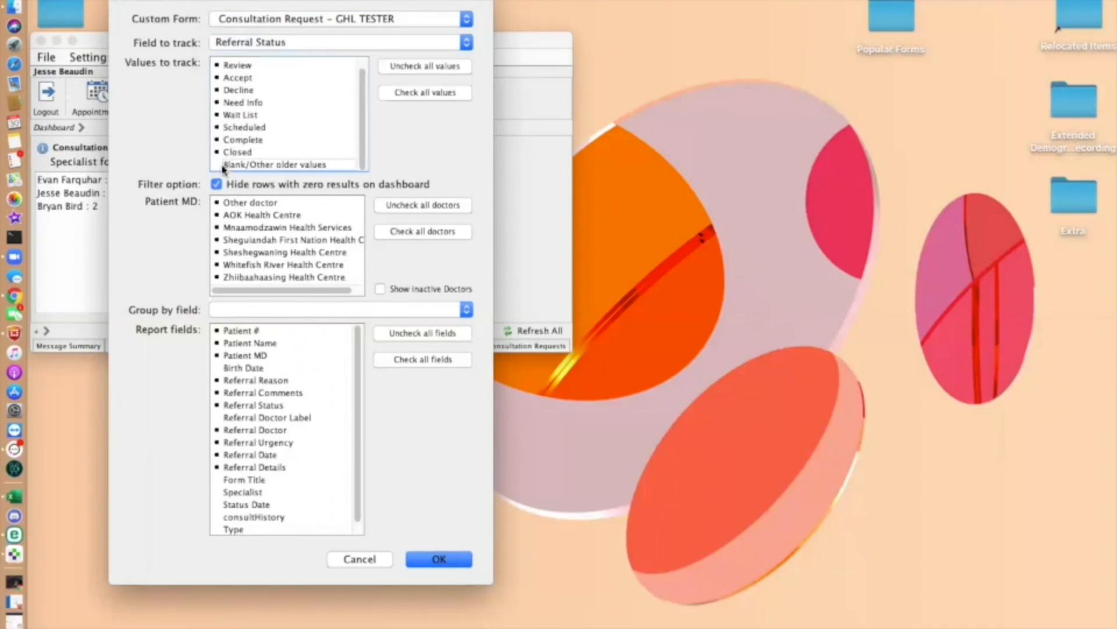
Group the Referral Status tracker's report by Specialist and save the tracker configuration.
click(217, 185)
click(232, 317)
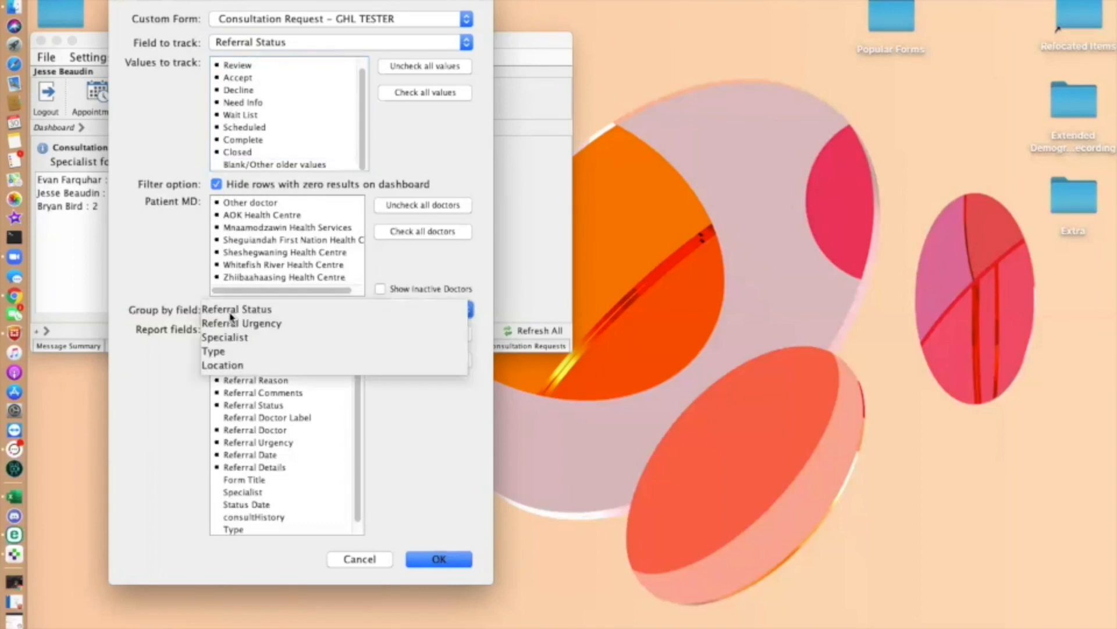
click(236, 339)
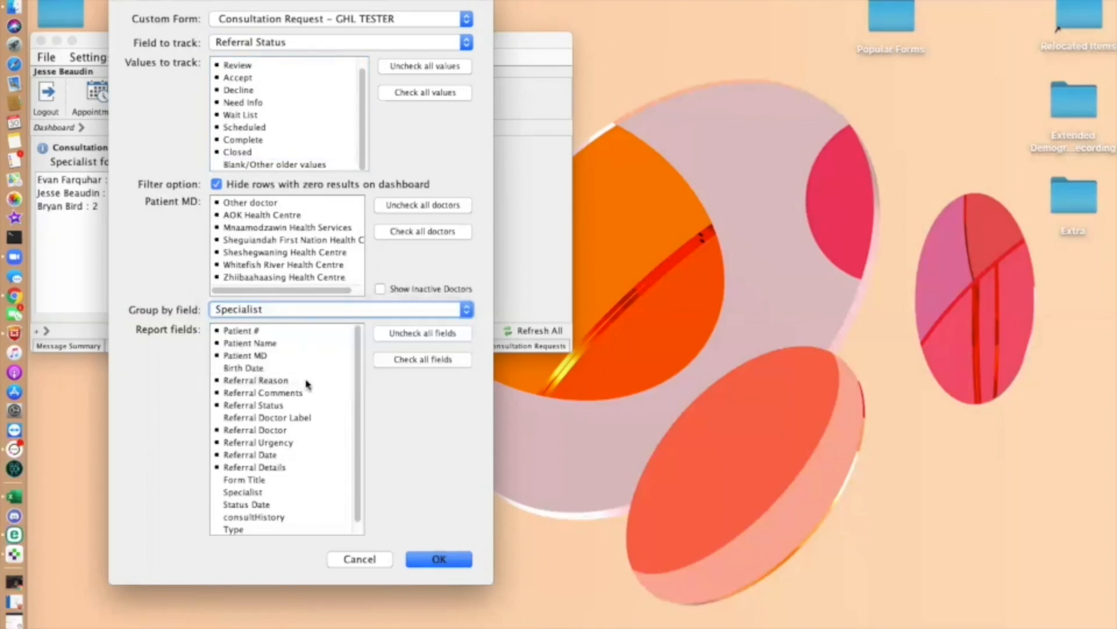
click(428, 560)
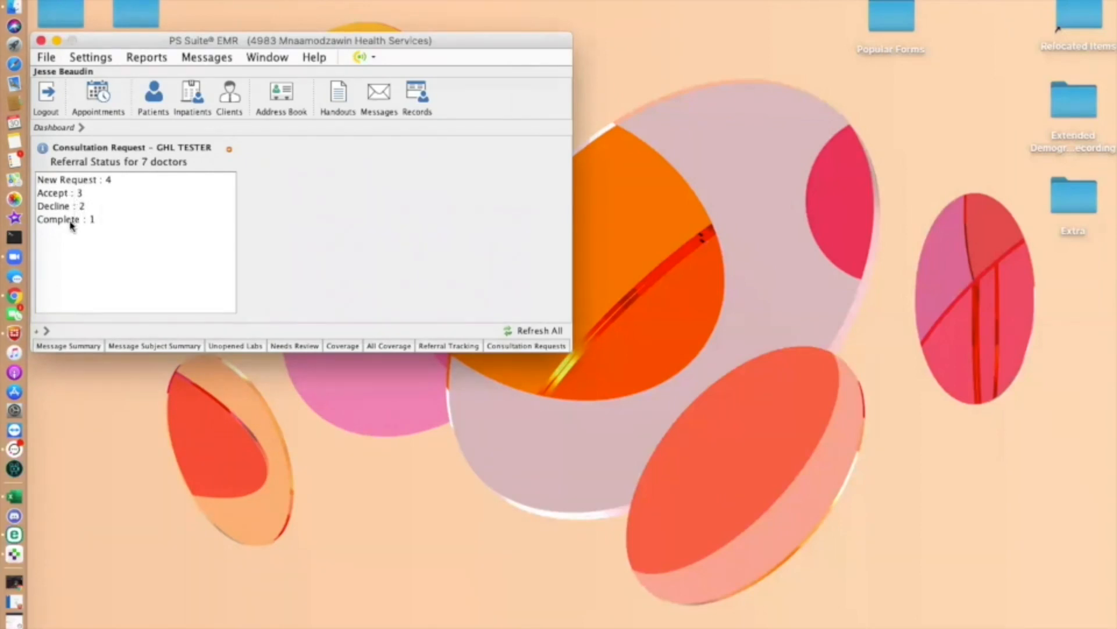
View the report of Accept referrals from the Referral Status tracker, then close it.
click(65, 195)
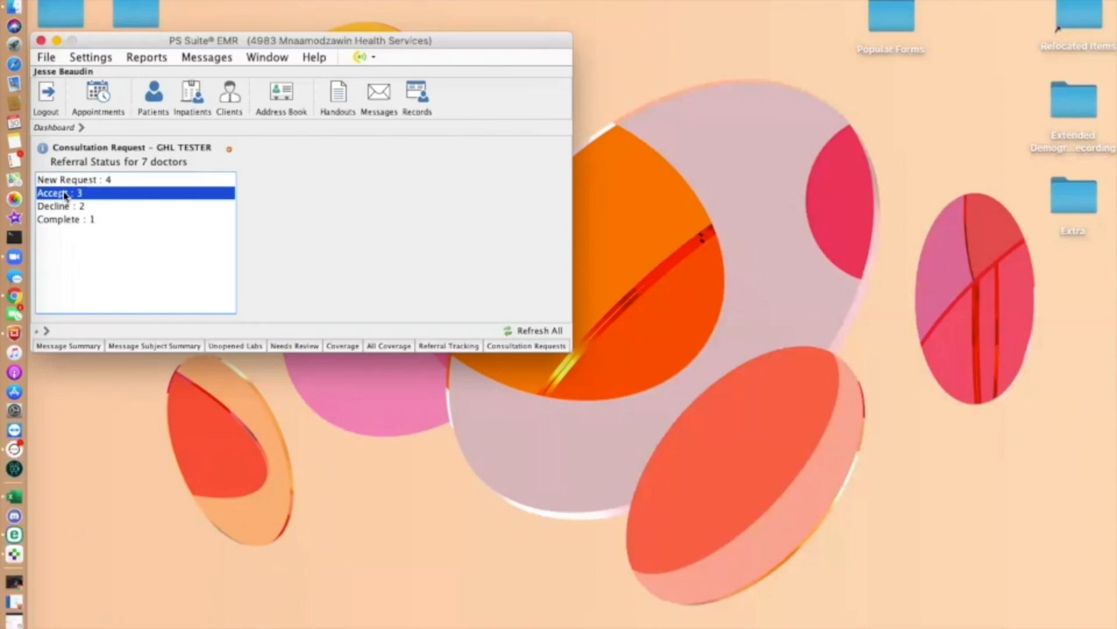
double_click(65, 194)
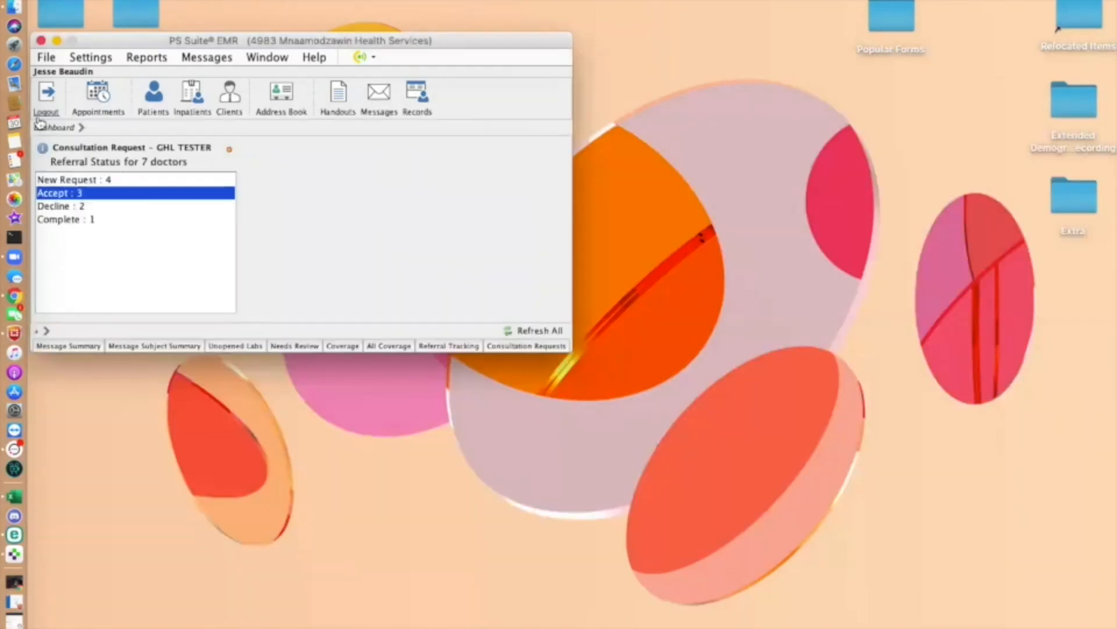
click(37, 114)
Open the New Request report from the Referral Status tracker and show the second specialist's referrals.
click(83, 184)
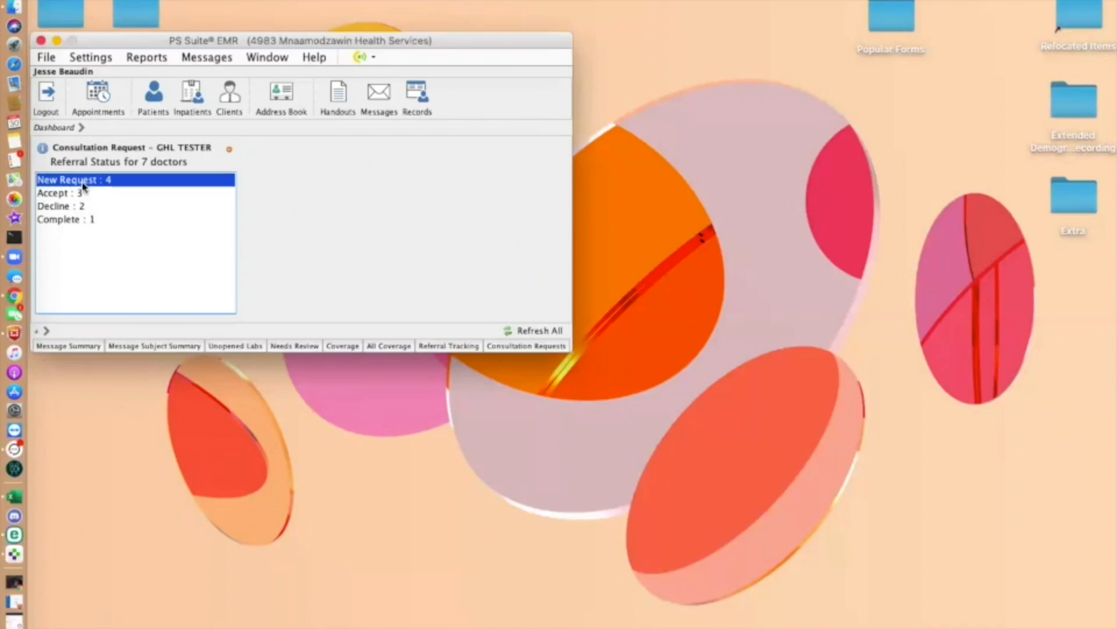
double_click(84, 184)
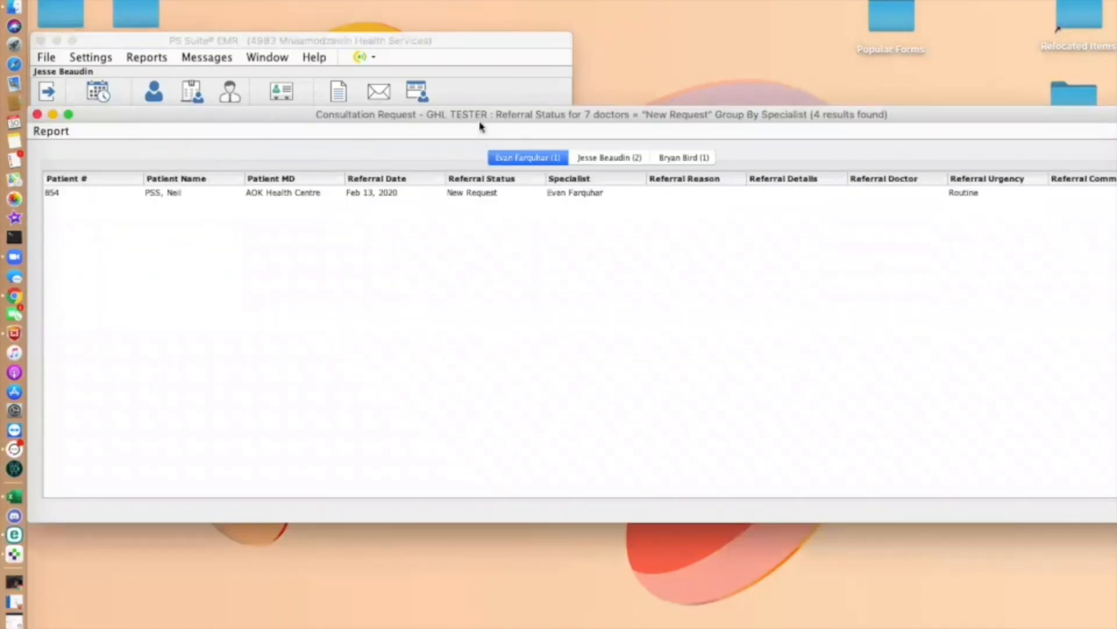
click(609, 160)
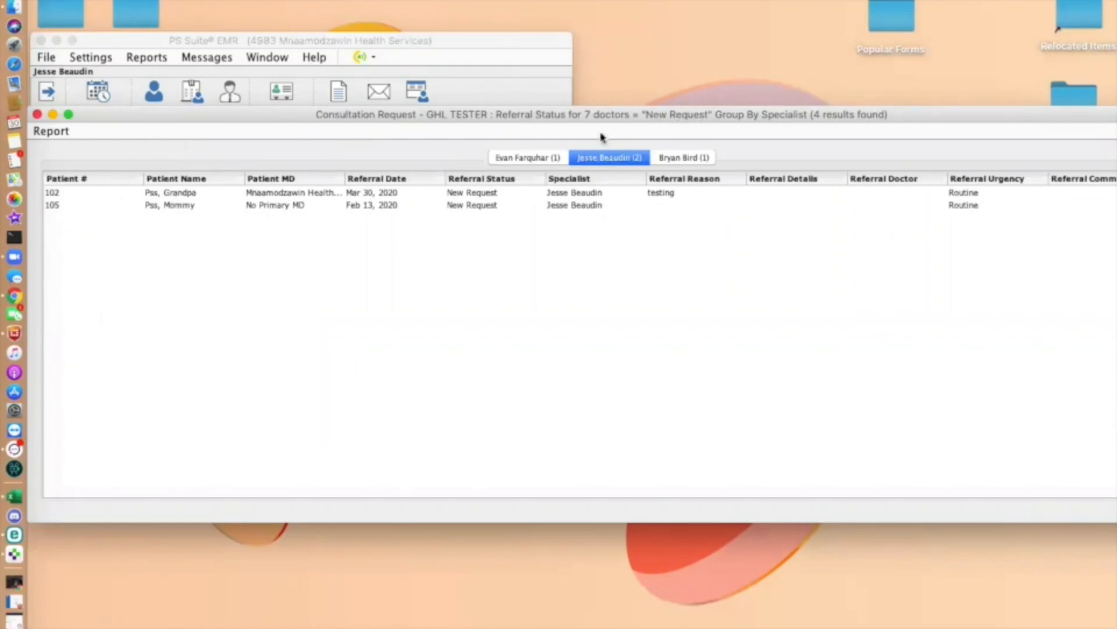
drag(475, 121, 475, 339)
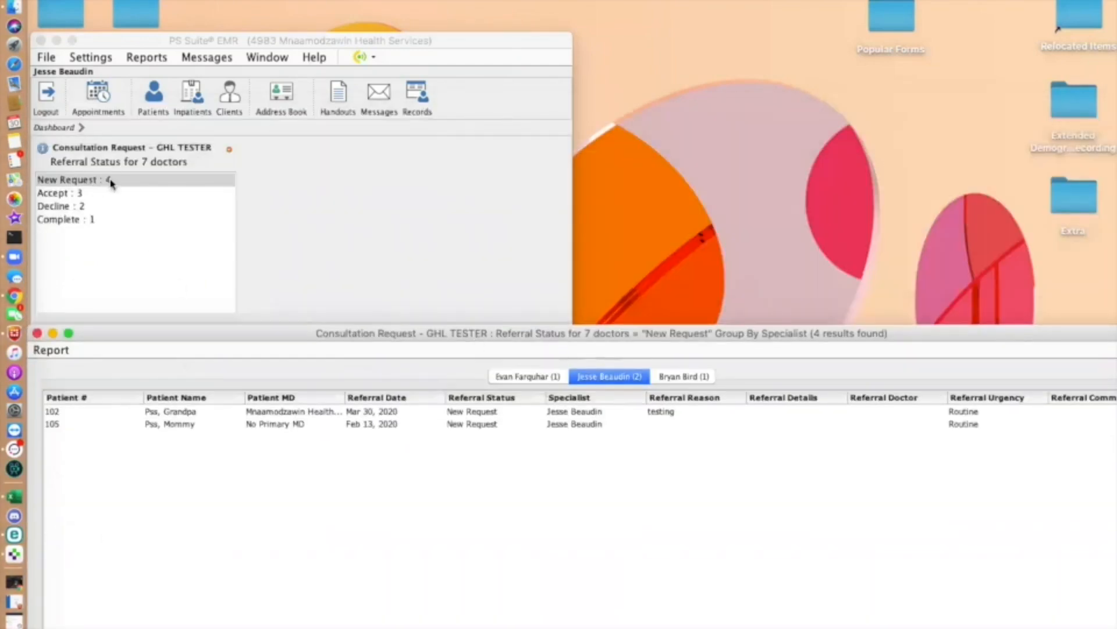
drag(506, 332, 480, 107)
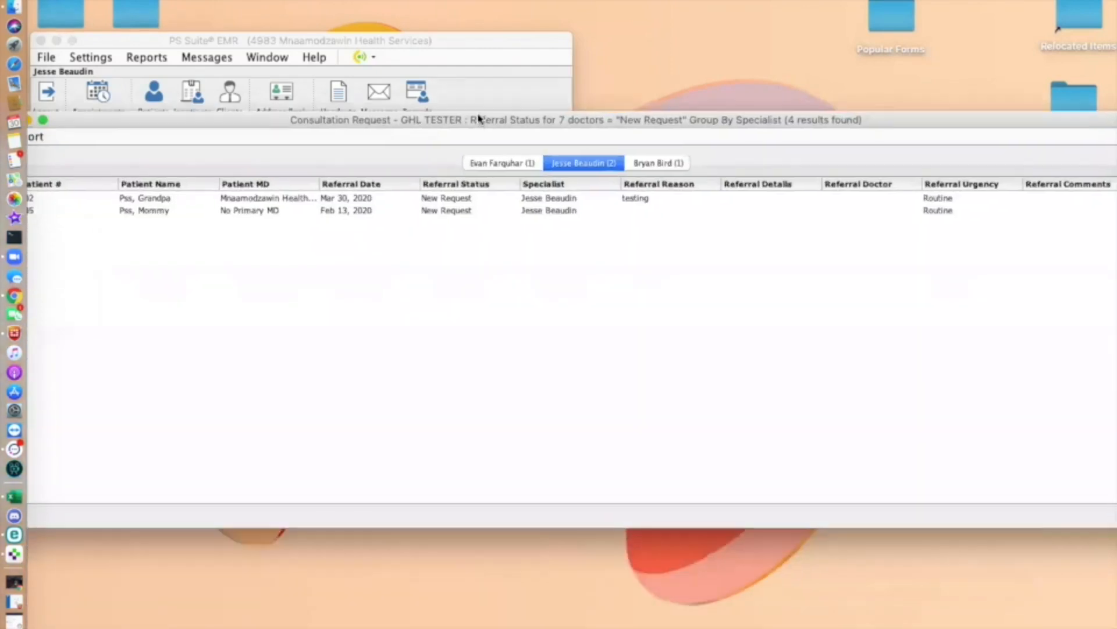
Open the chart of the patient referred on Mar 30, 2020, set the consultation request's status to Accept, and close the chart.
double_click(146, 184)
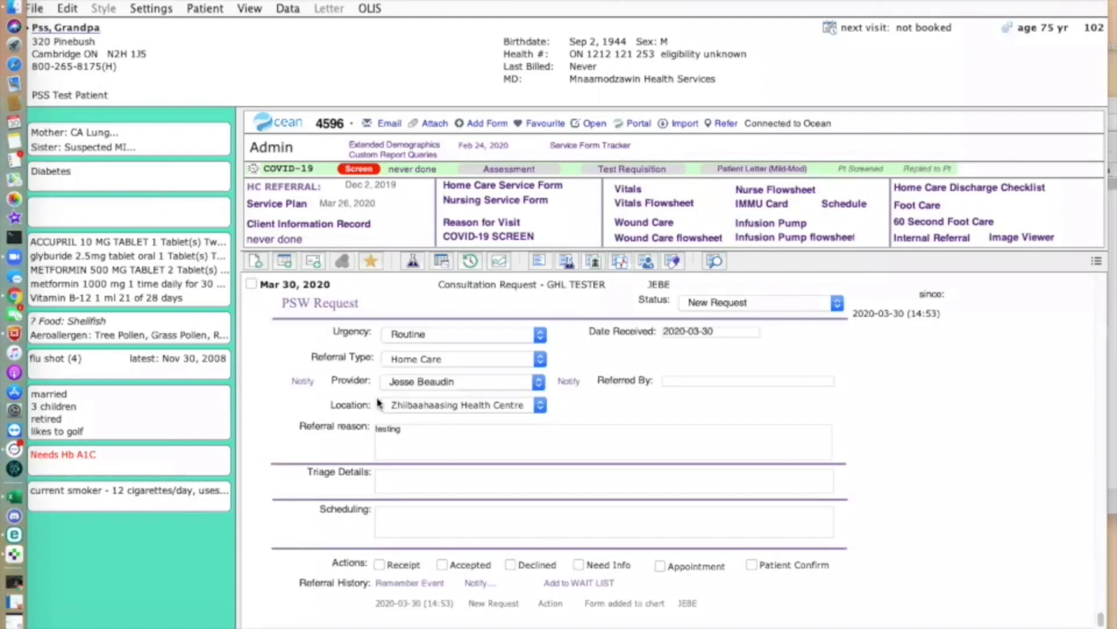
click(774, 303)
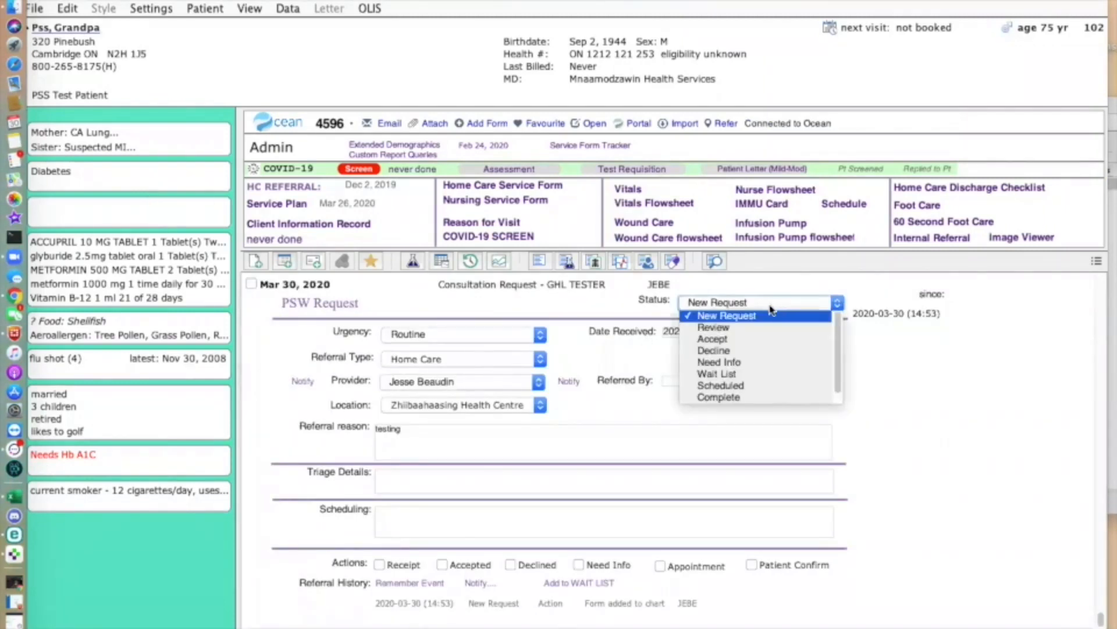
click(745, 342)
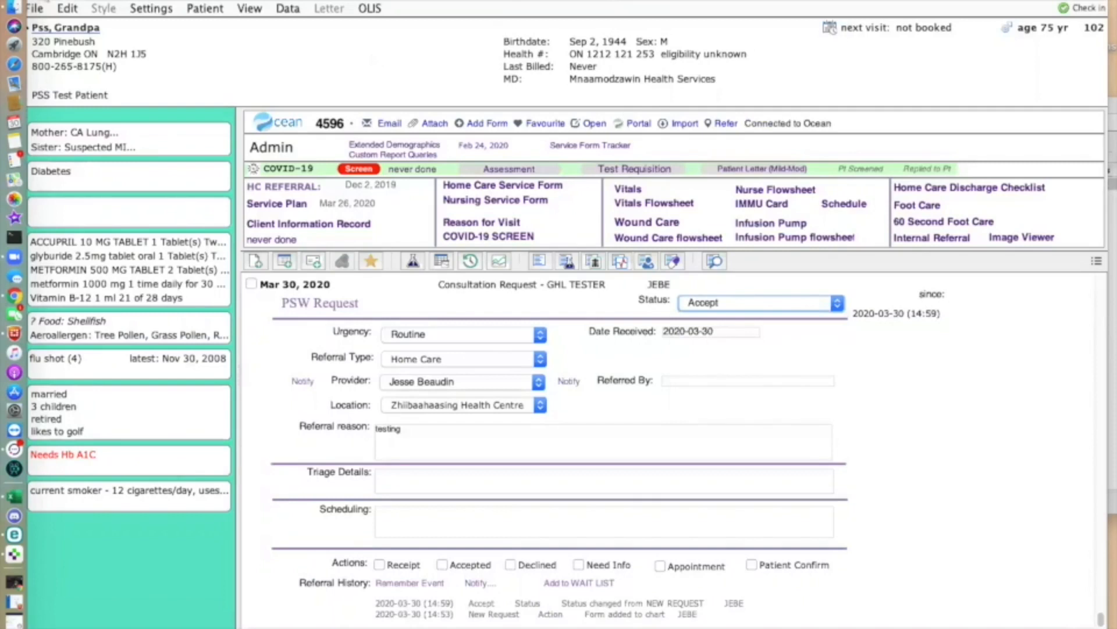
click(45, 0)
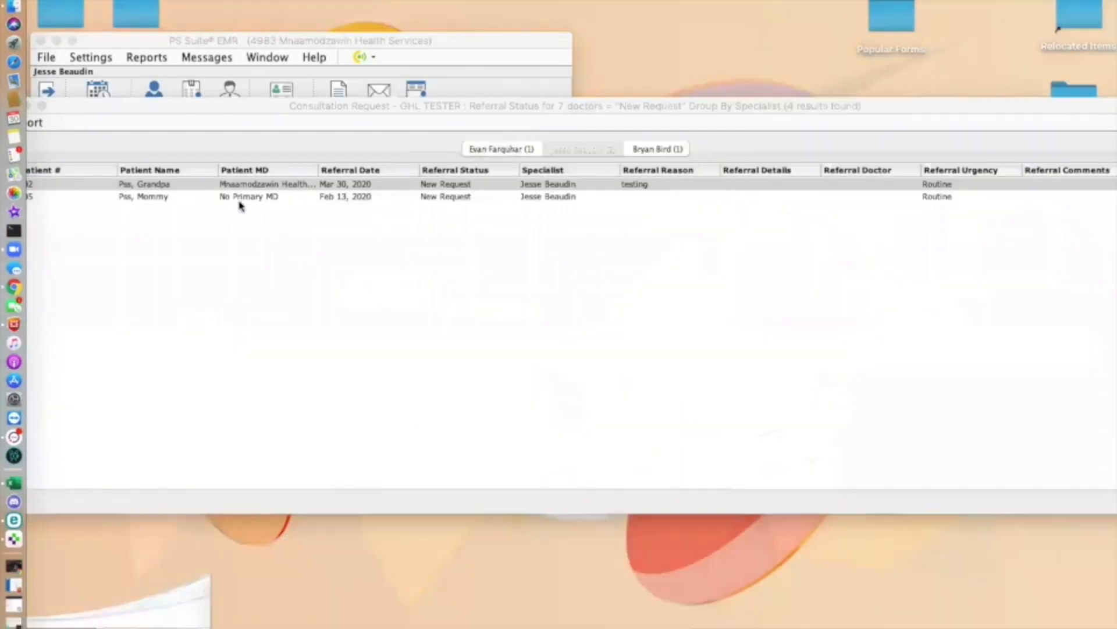
Close the New Request report and refresh all dashboard trackers.
drag(90, 109, 122, 110)
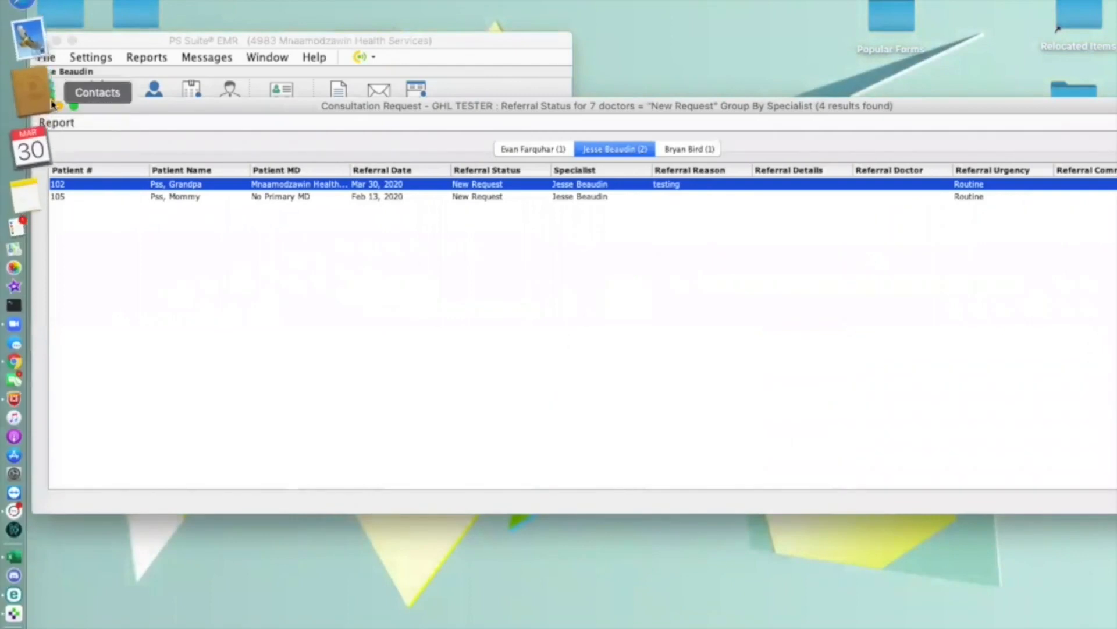
click(44, 106)
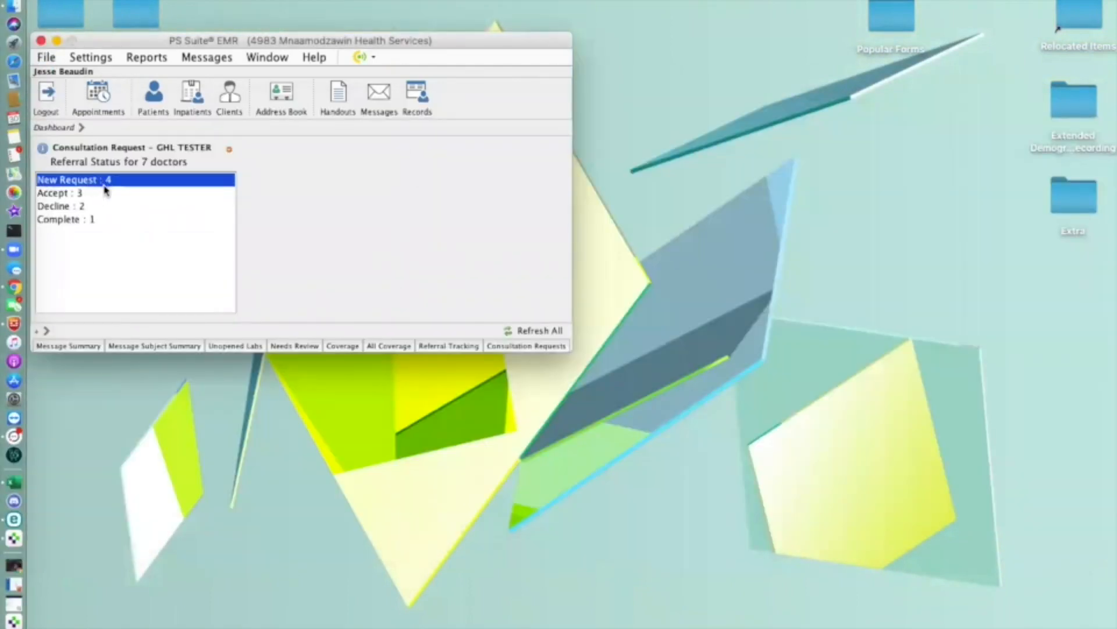
click(551, 332)
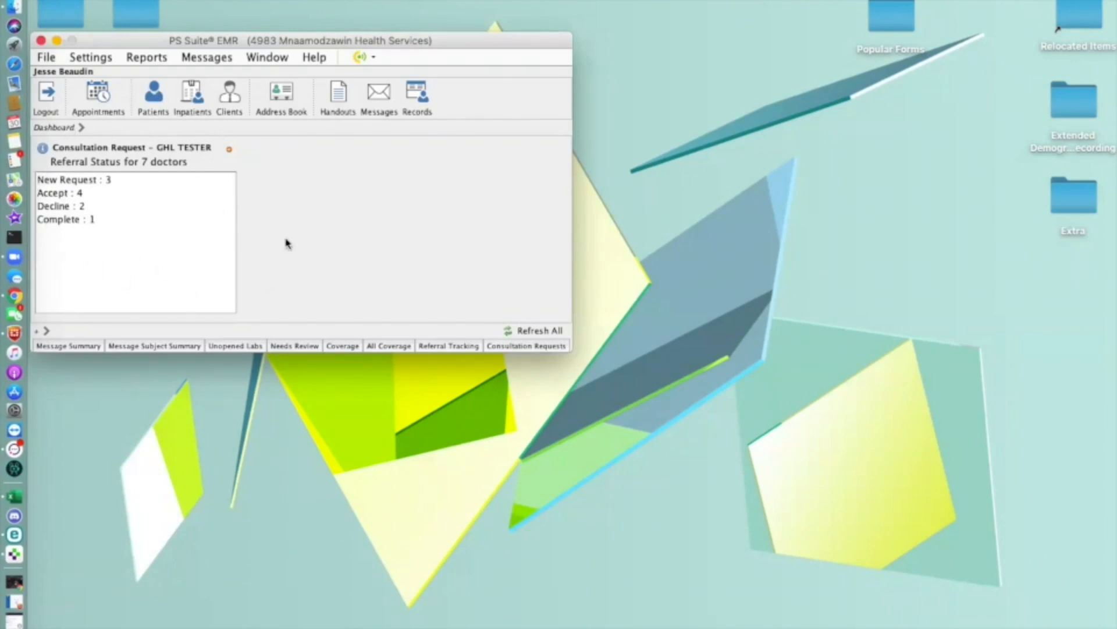
Open the Accept report from the Referral Status tracker, check the second specialist's referrals, and close the report.
click(68, 193)
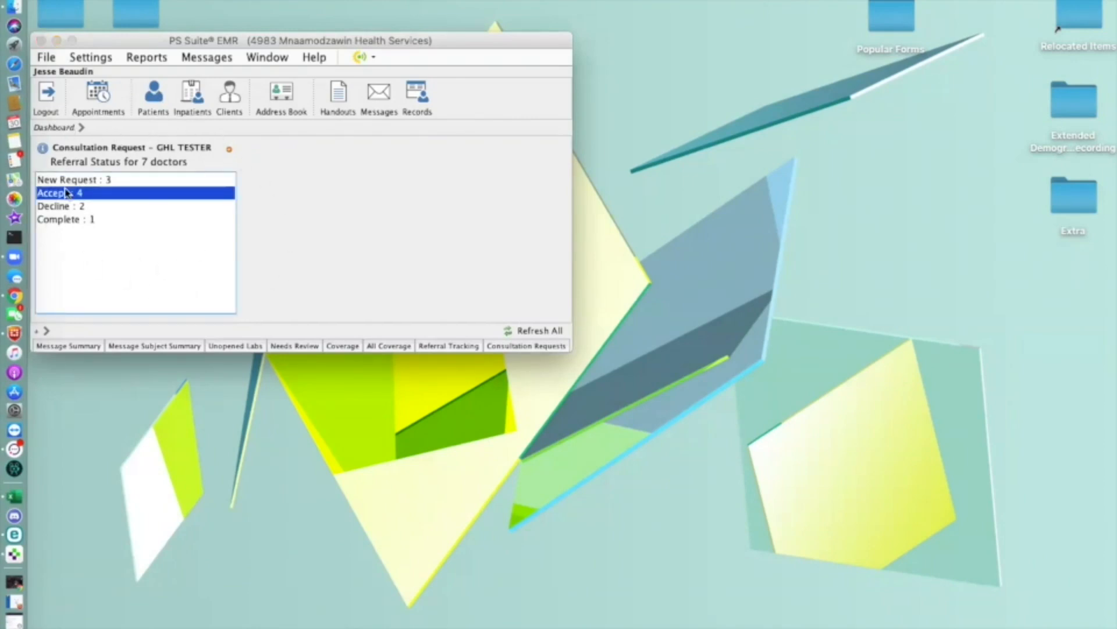
double_click(68, 193)
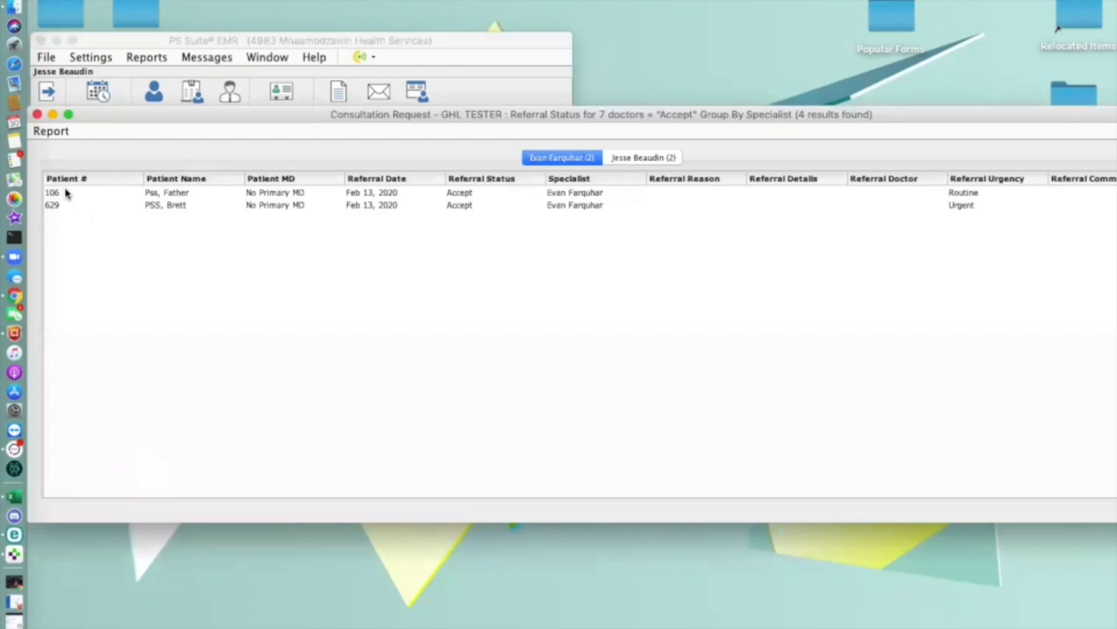
click(631, 158)
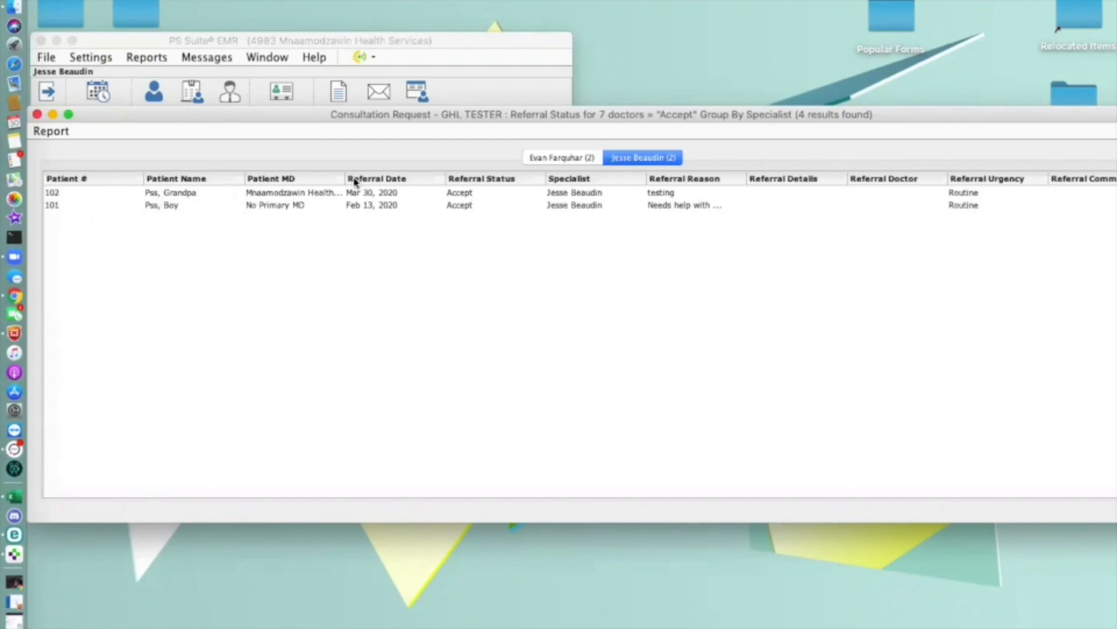
click(37, 115)
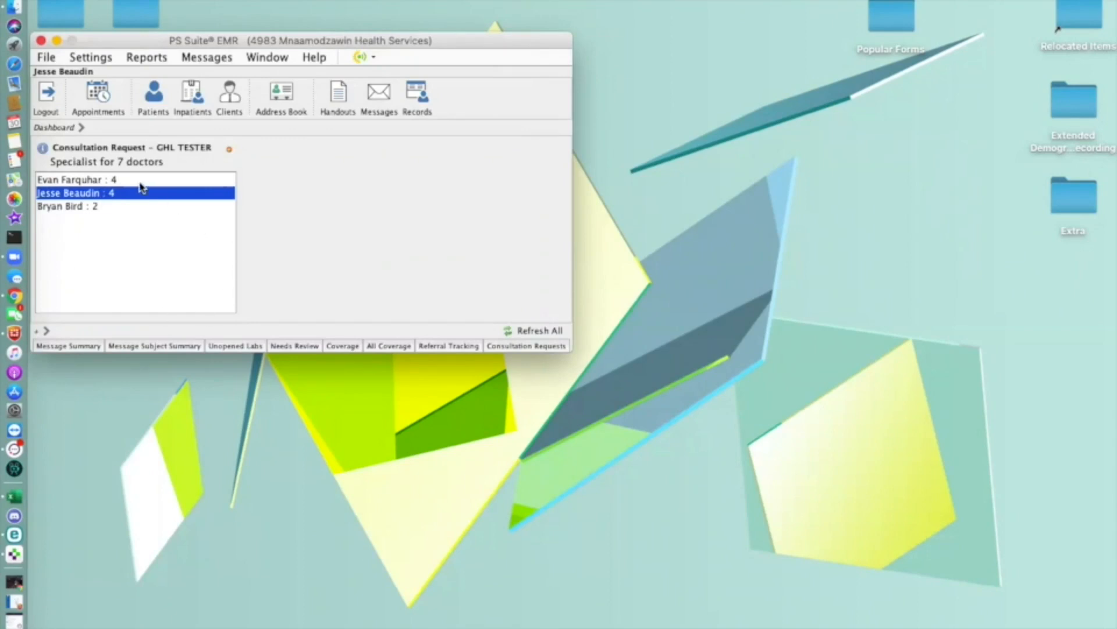
click(90, 193)
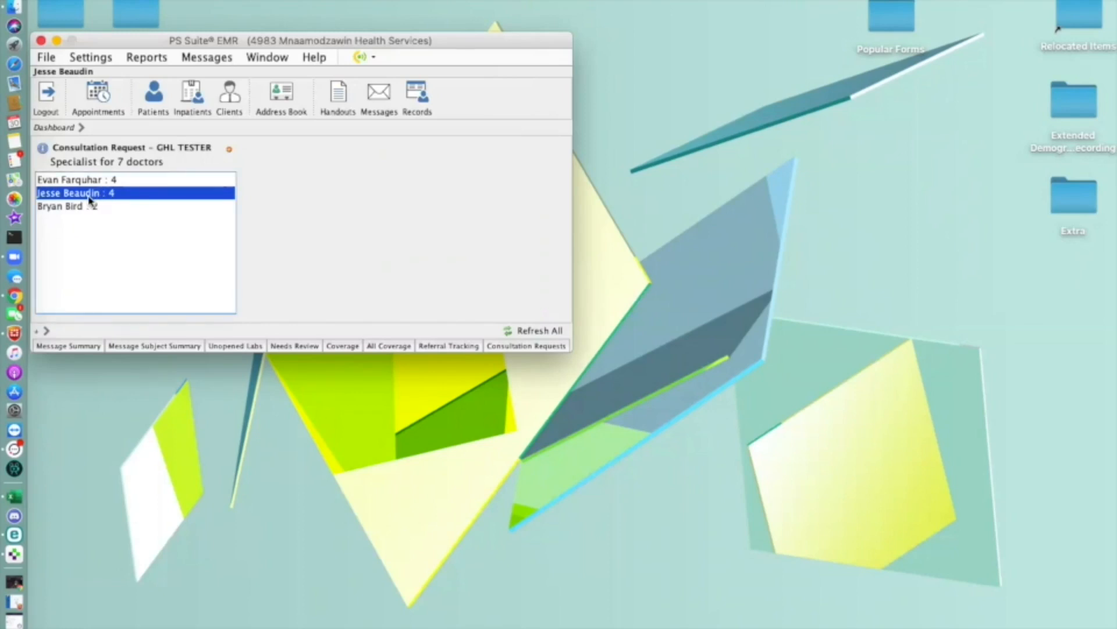
double_click(91, 195)
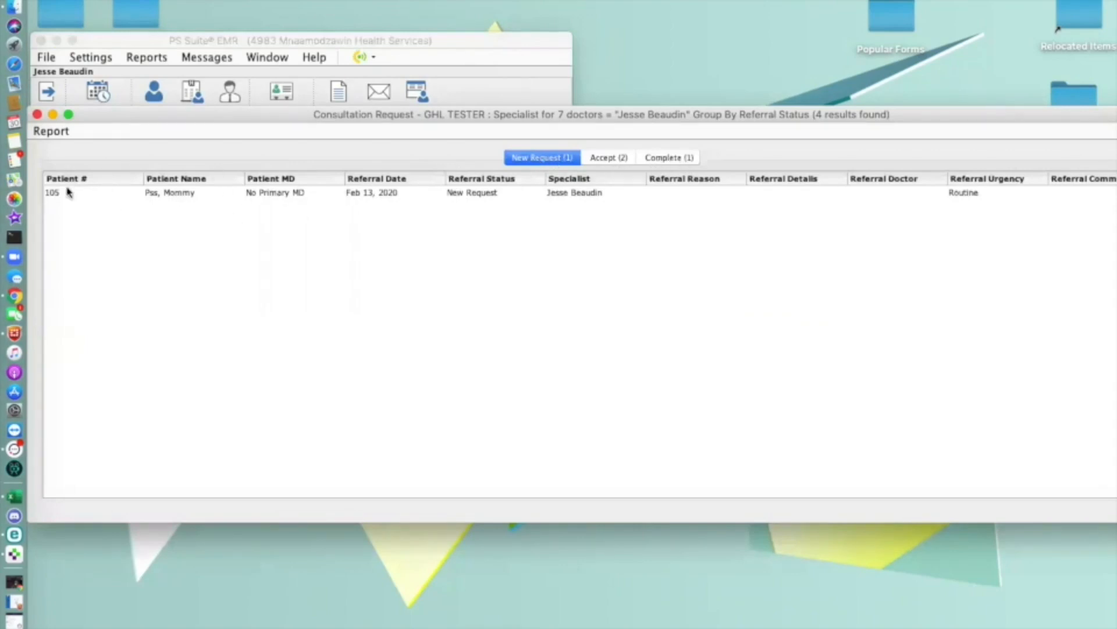
click(56, 132)
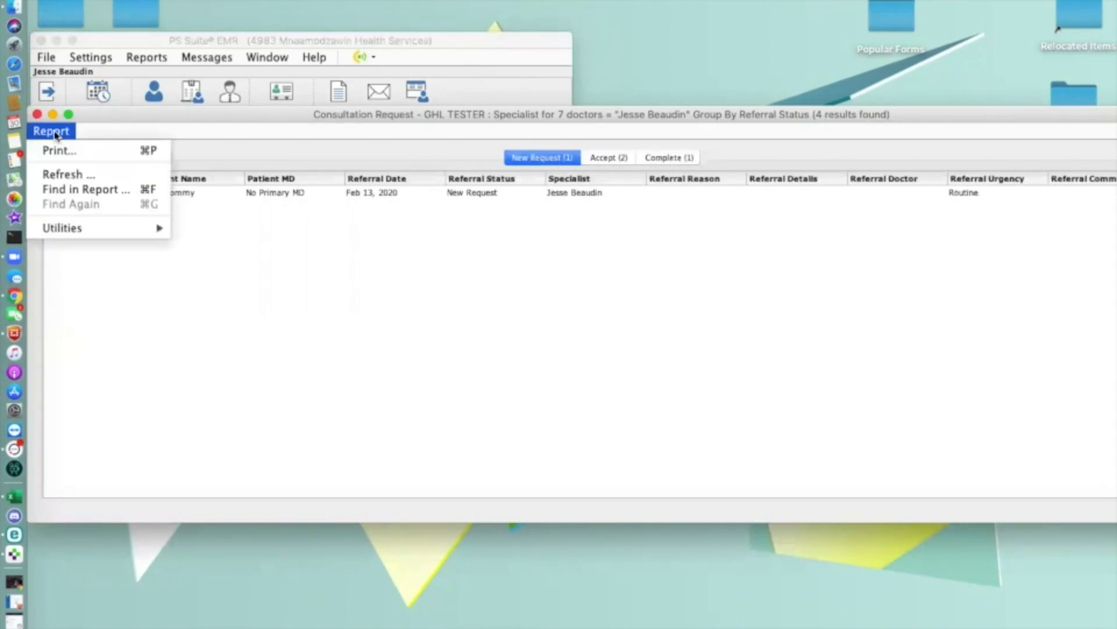
mouse_move(110, 227)
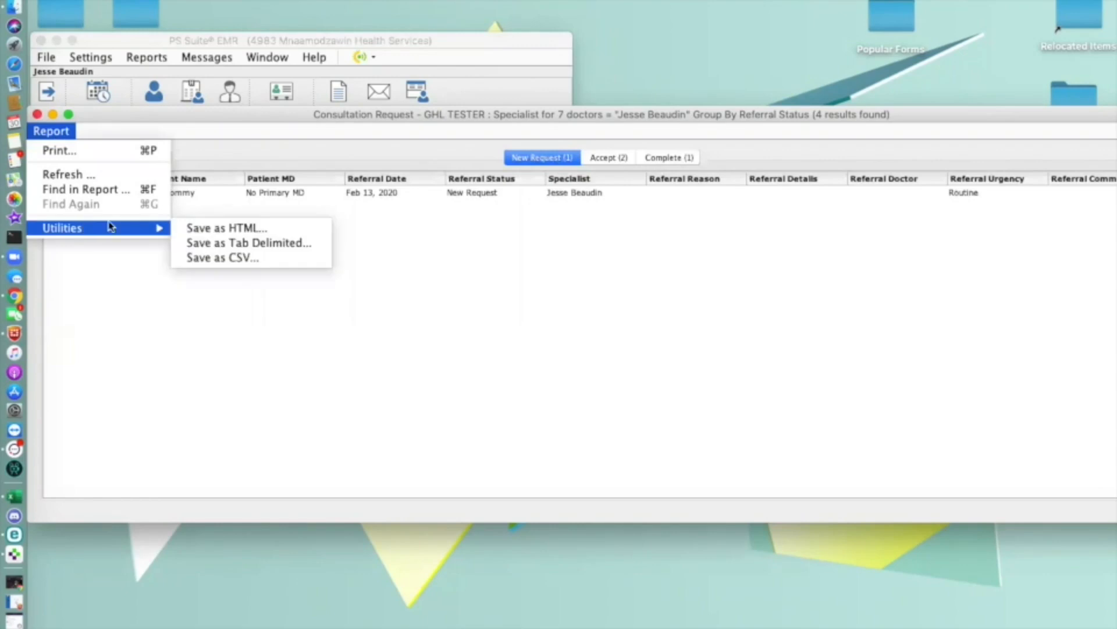
click(241, 242)
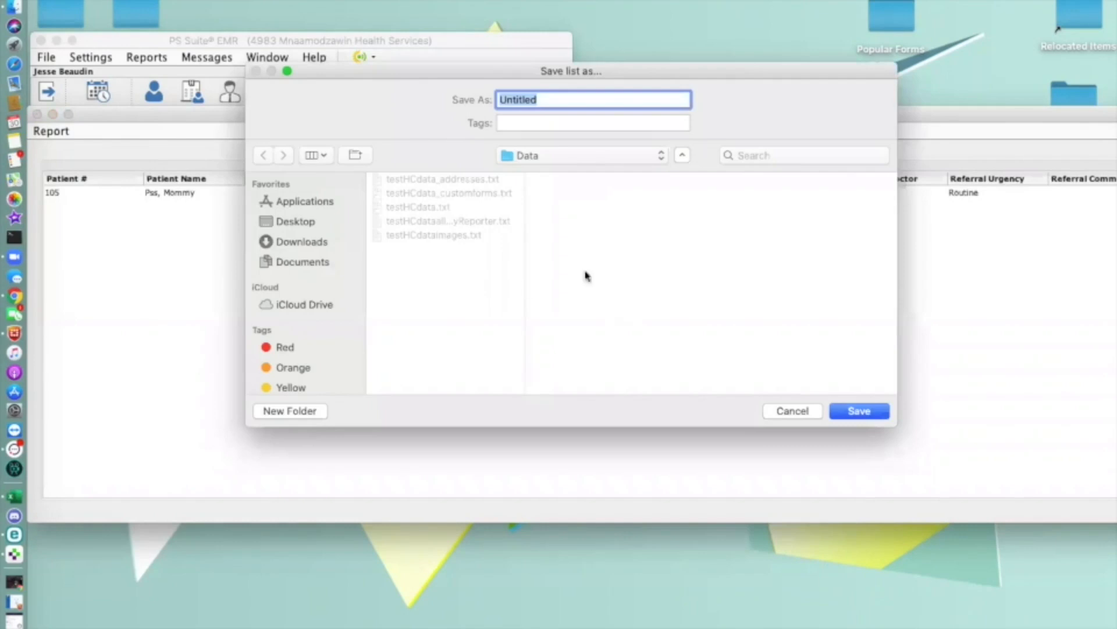
click(784, 413)
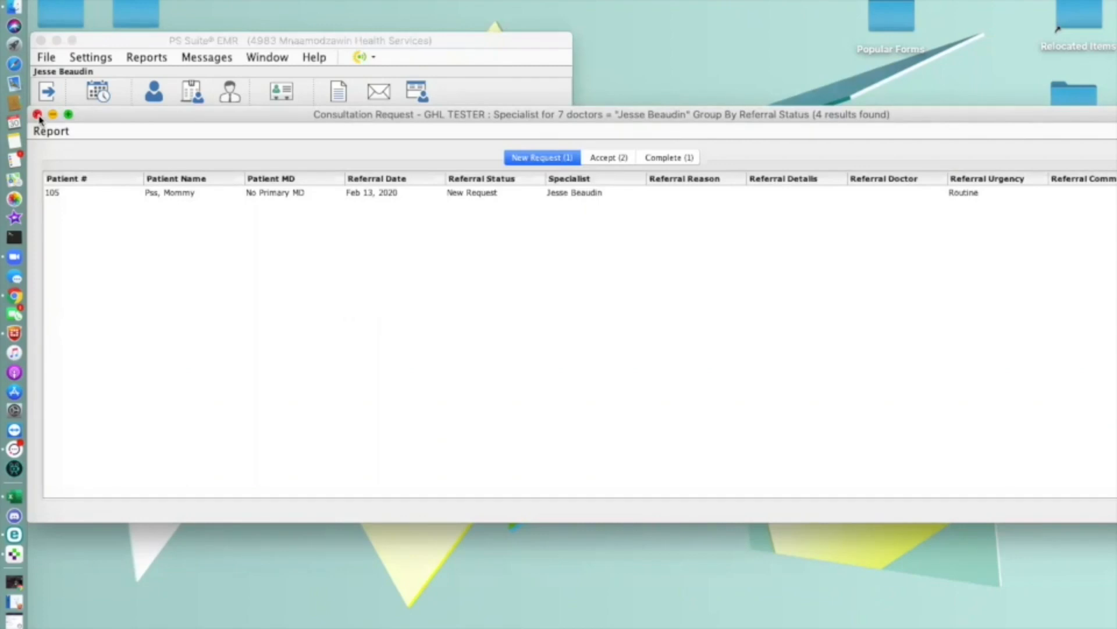
click(37, 115)
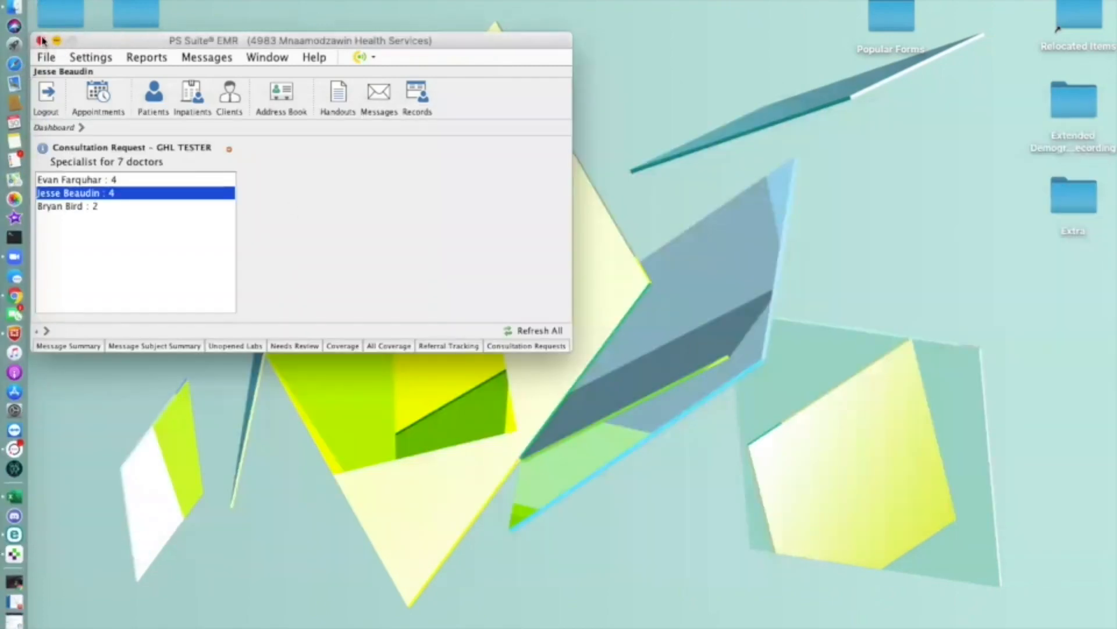
Open the second listed specialist's report from the Specialist tracker and choose to export its Accept referrals as a tab-delimited list.
double_click(125, 194)
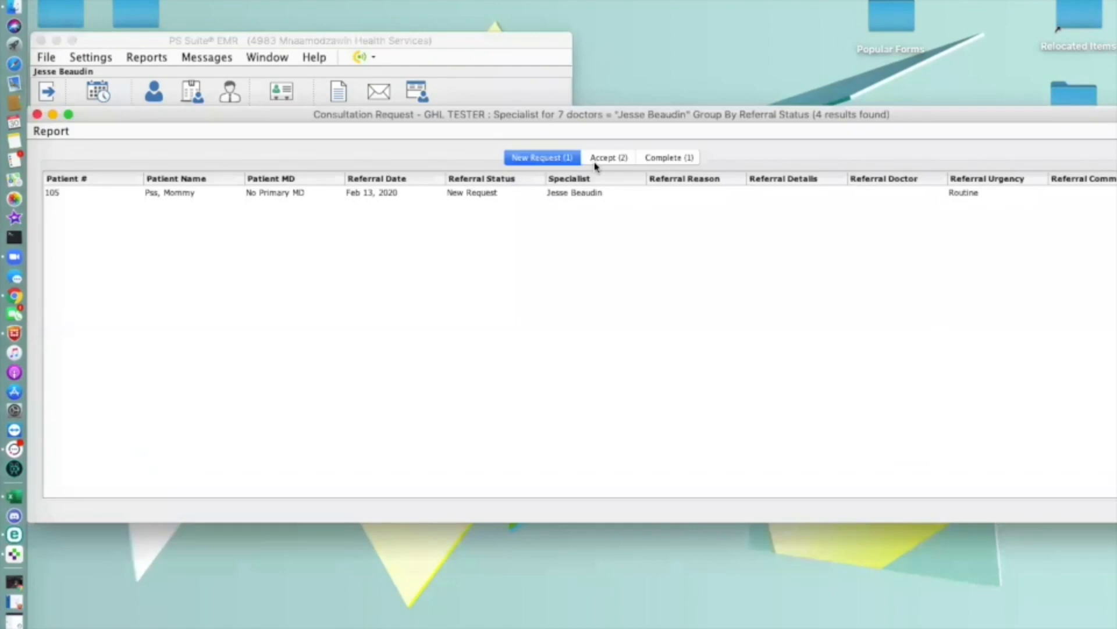
click(621, 166)
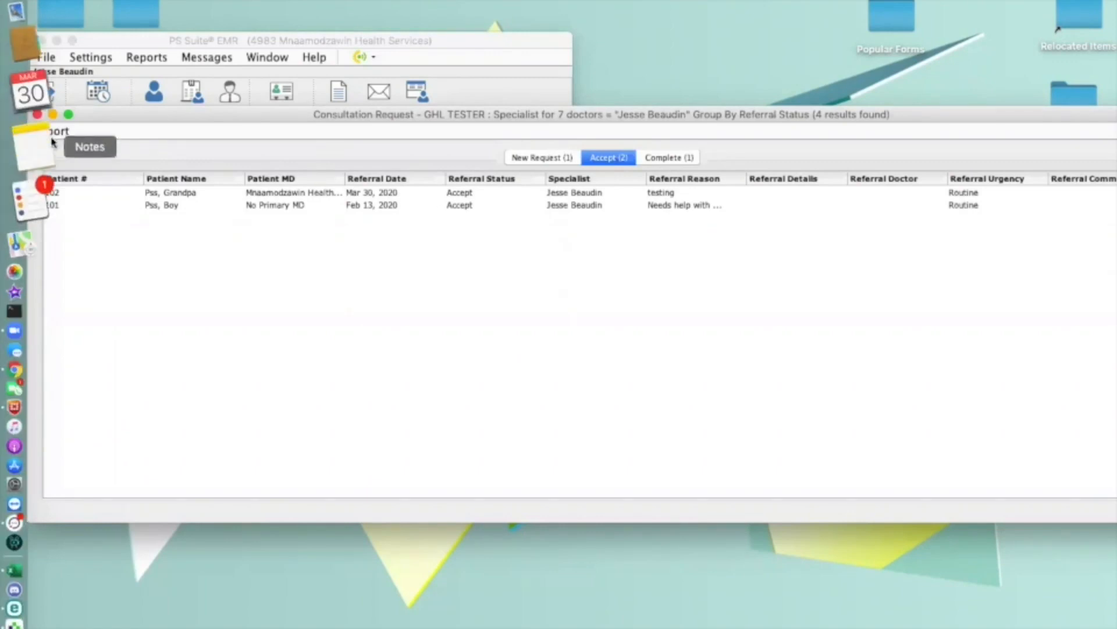
click(51, 131)
mouse_move(100, 229)
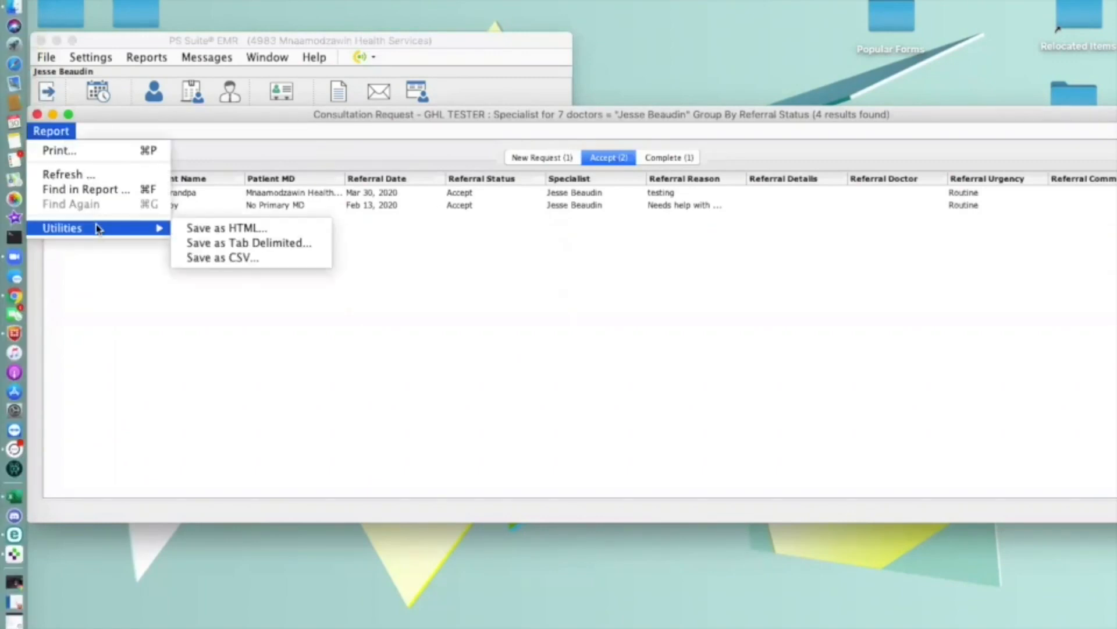
click(222, 247)
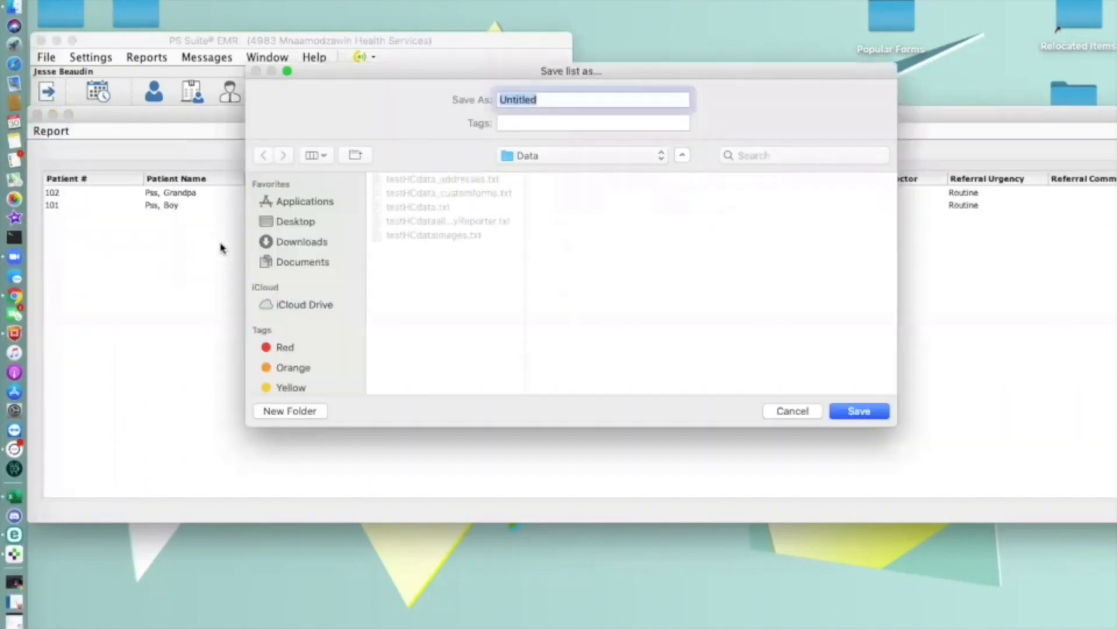
Name the exported tab-delimited file referrals and save it.
text(referals)
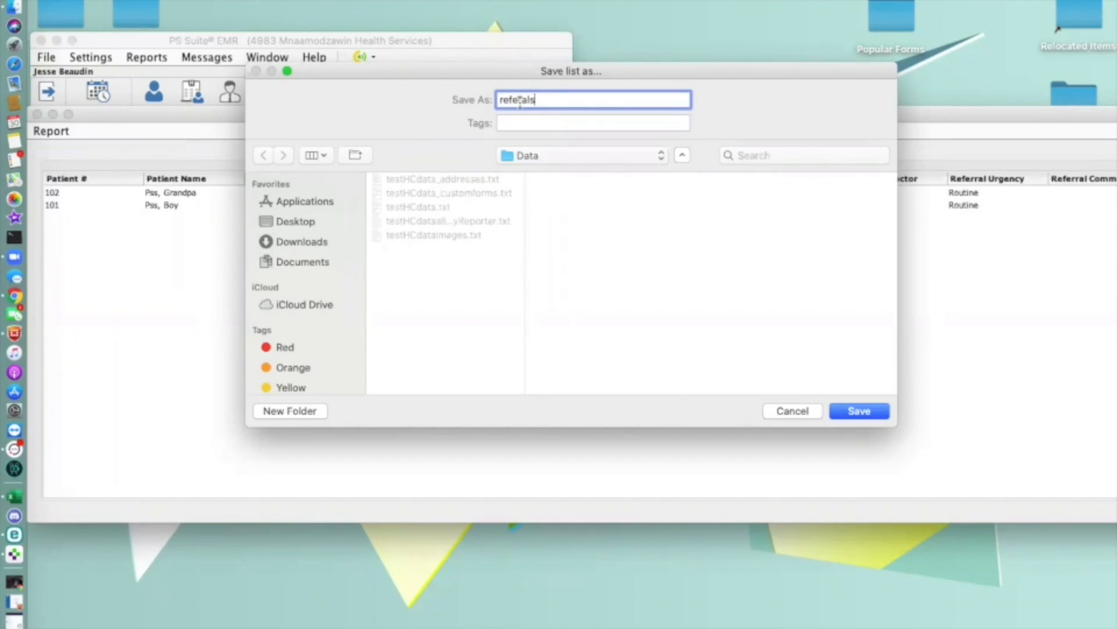
click(520, 102)
text(rals)
click(601, 153)
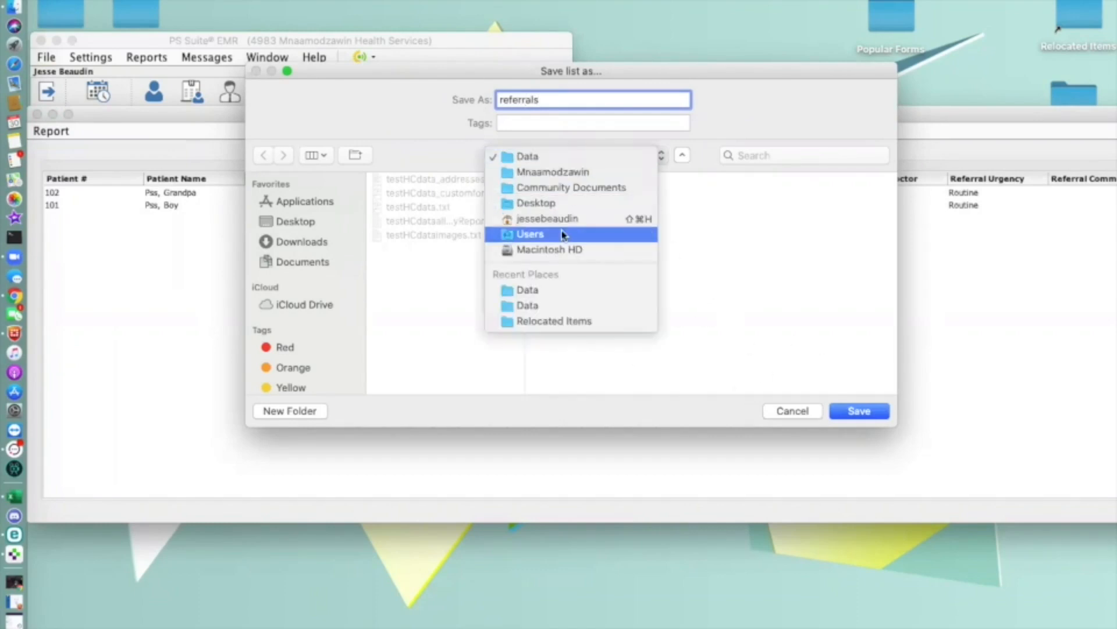
click(839, 372)
click(875, 413)
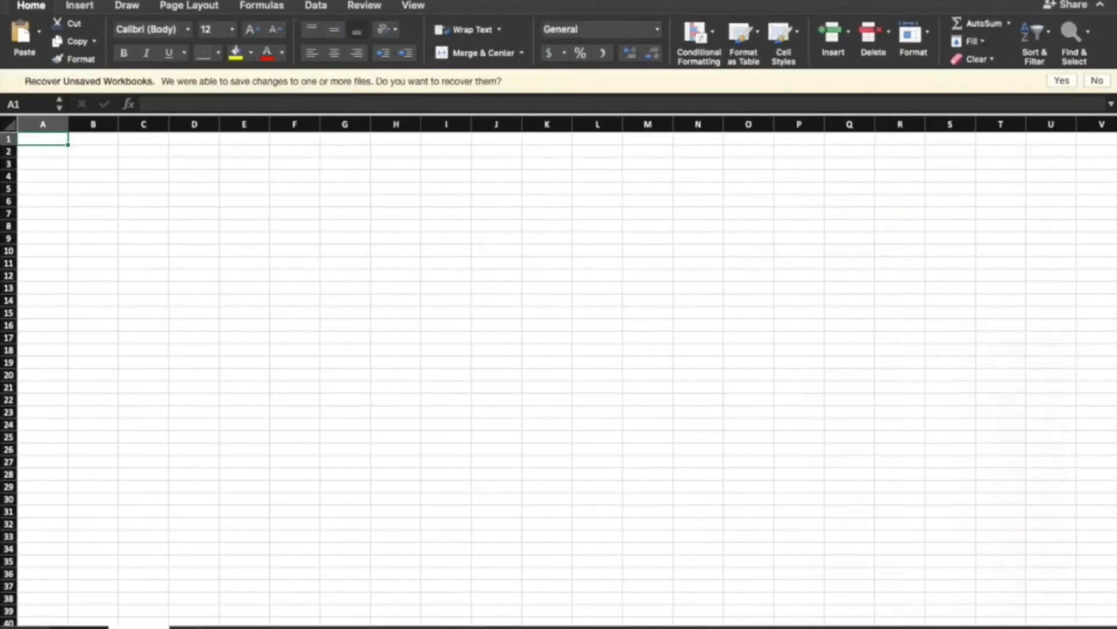
Import the delimited text file referrals.txt from the Desktop into the existing sheet starting at cell A1.
click(315, 6)
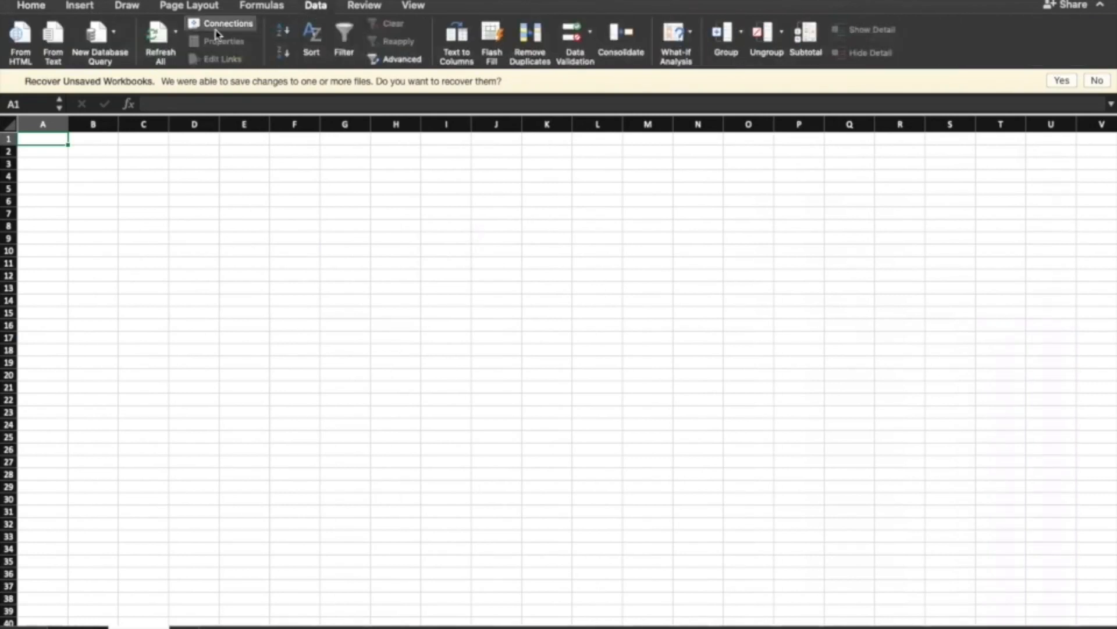
click(53, 49)
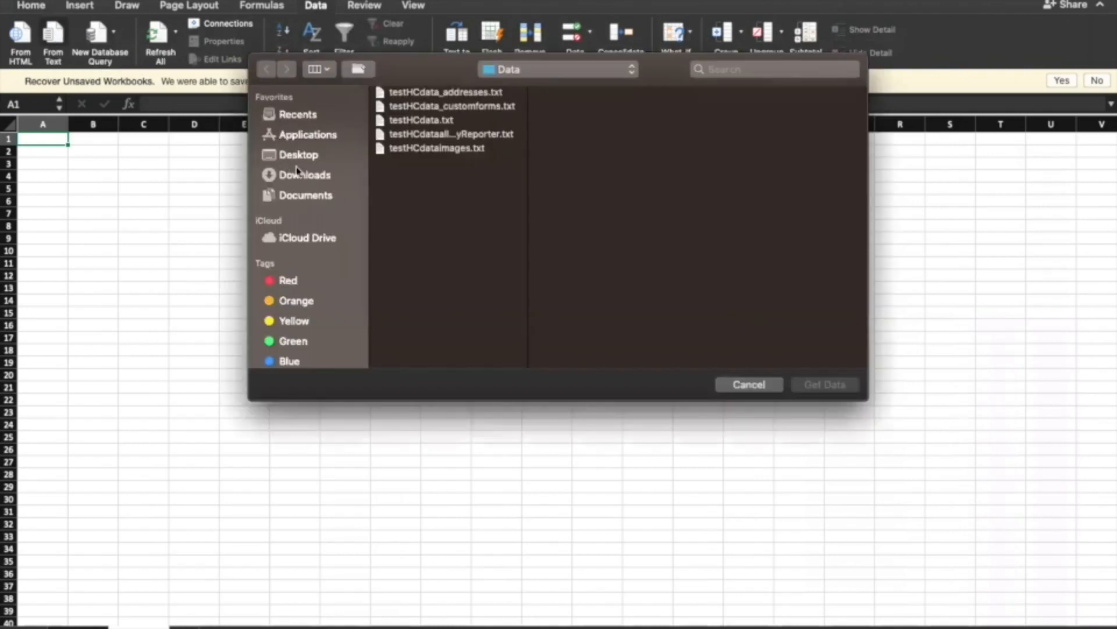
click(298, 154)
click(438, 167)
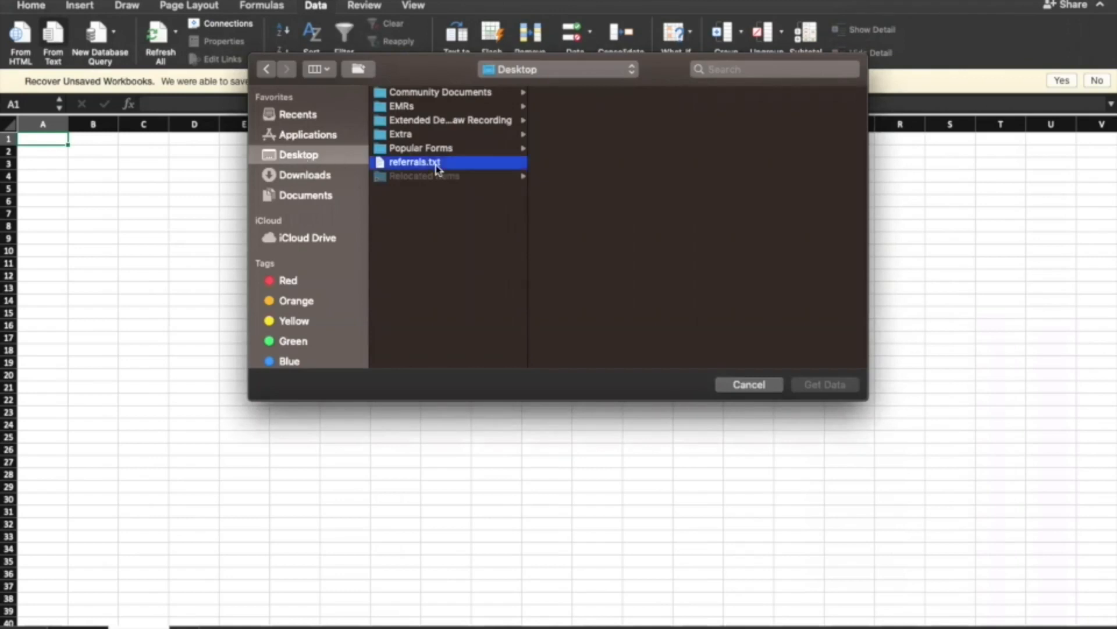
click(825, 386)
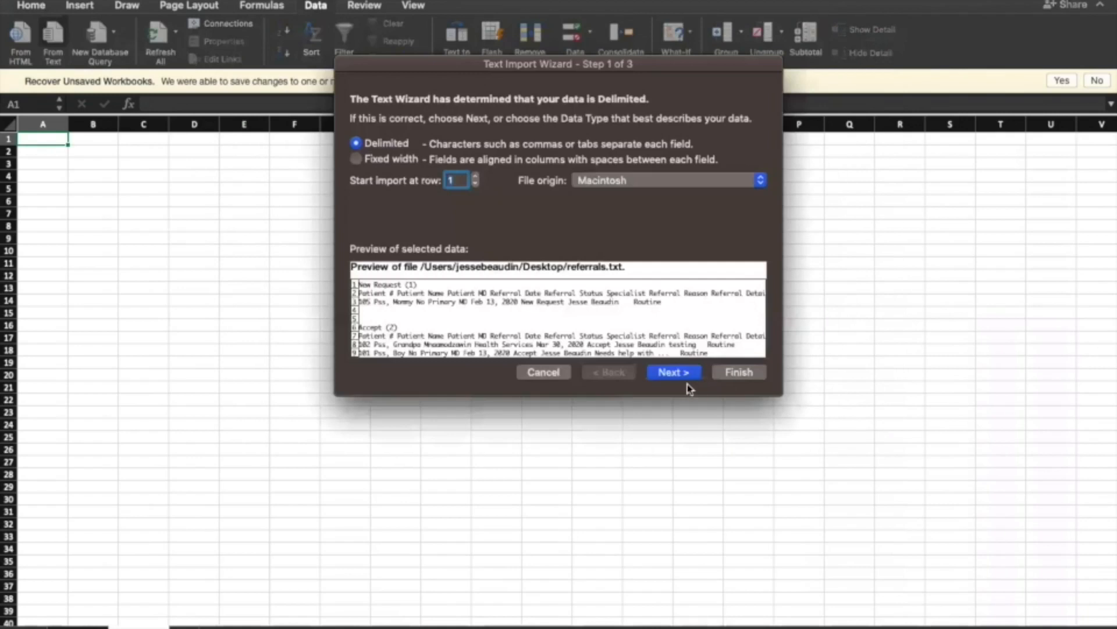
click(727, 373)
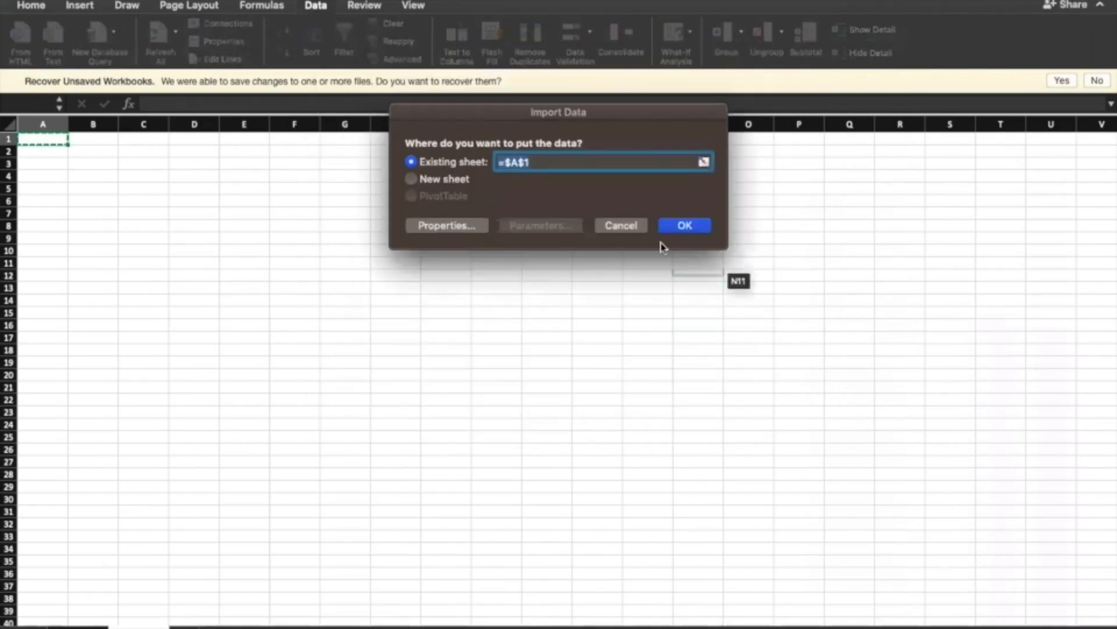
click(684, 227)
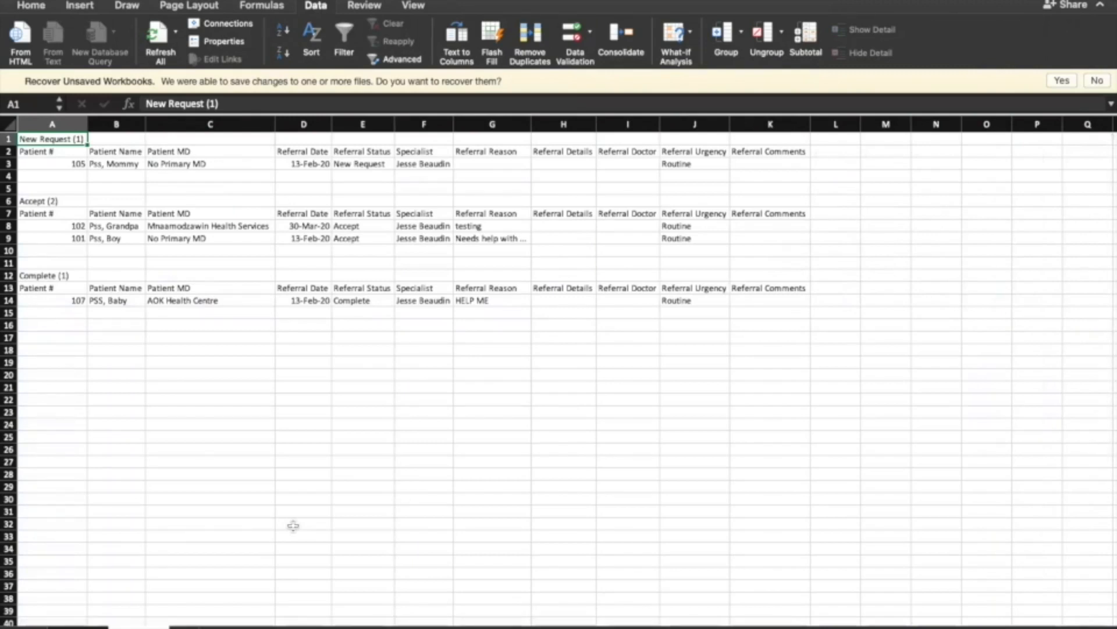
Review the referral data table, the status-by-provider pivot table and its stacked chart on the workbook's other sheet.
click(78, 628)
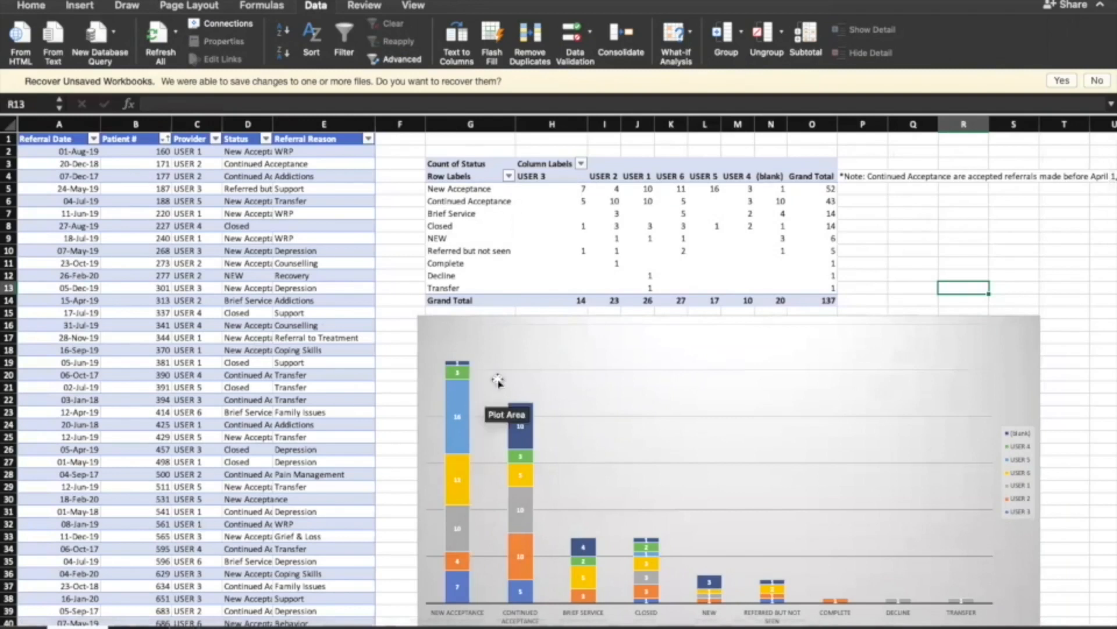
scroll(499, 349, down, 3)
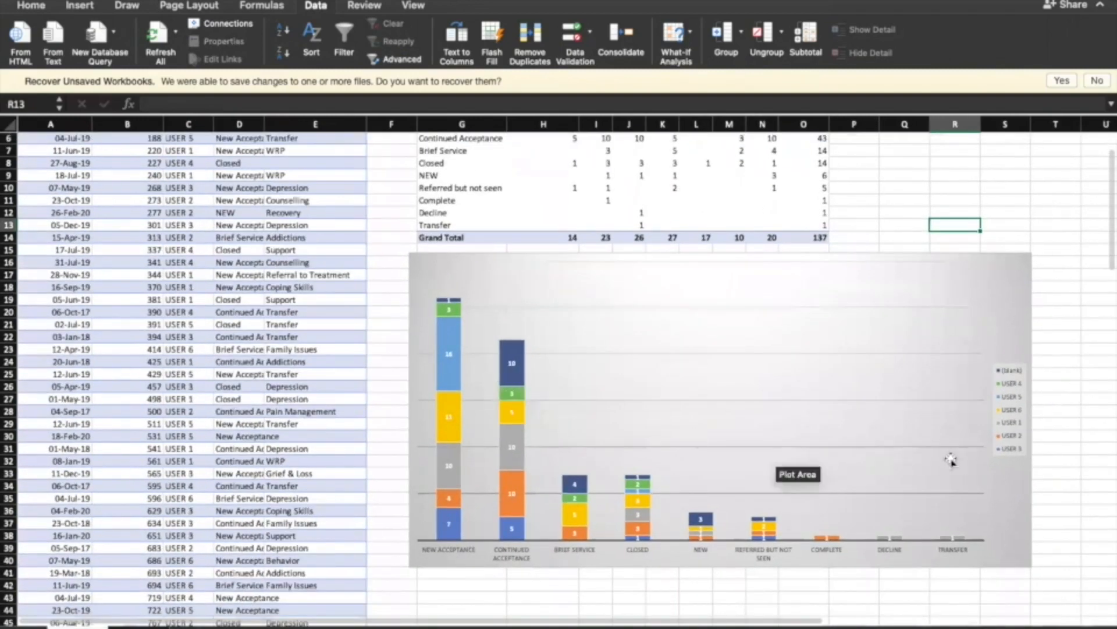
scroll(950, 459, up, 2)
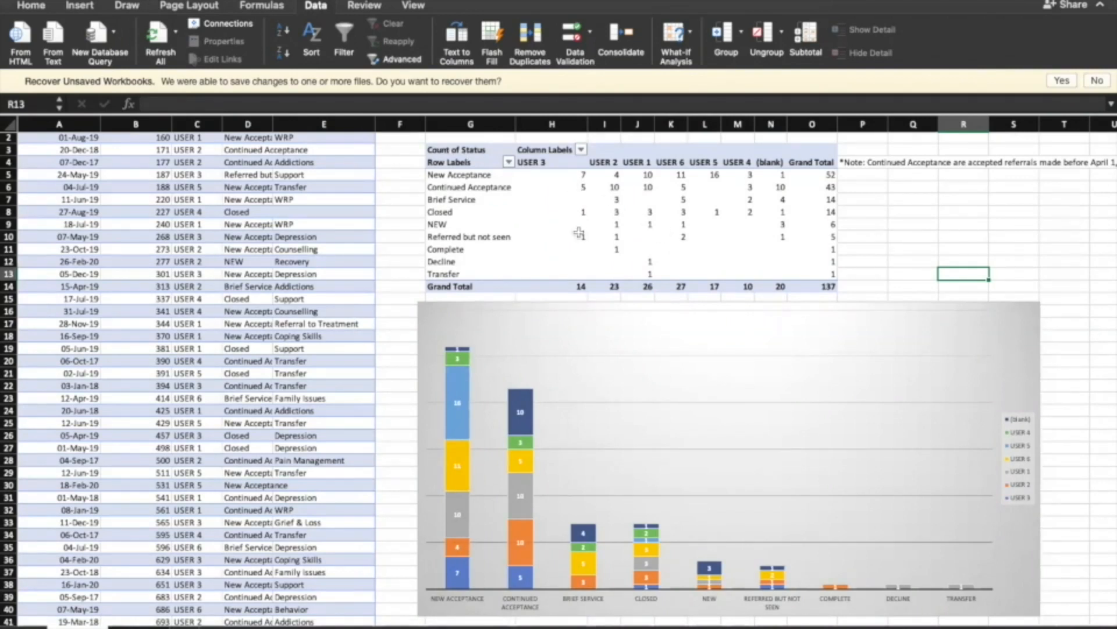
scroll(312, 154, up, 1)
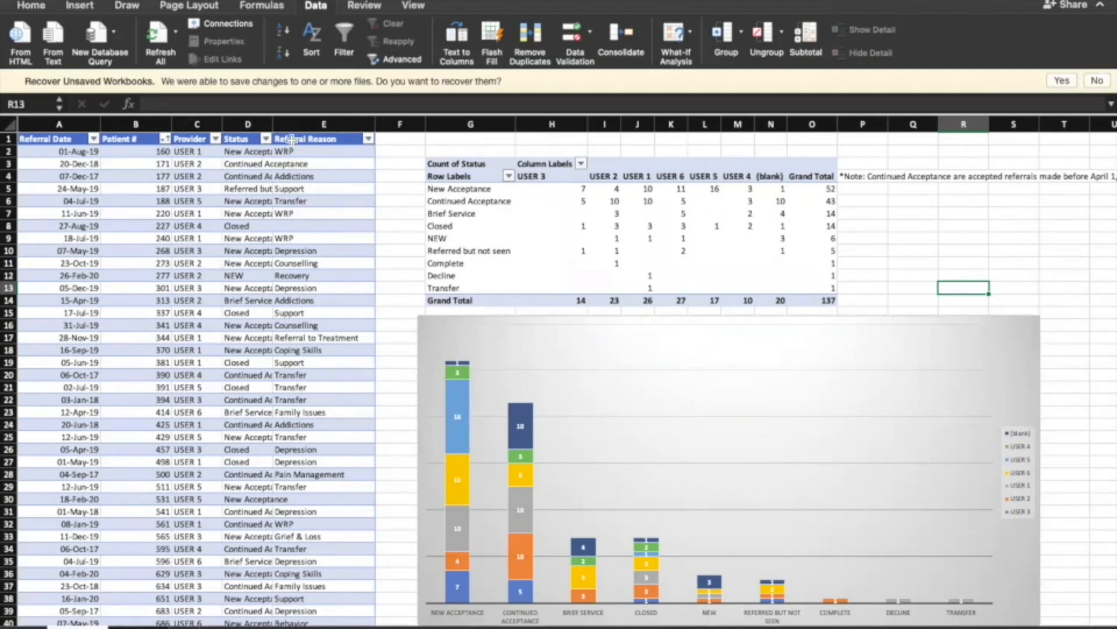
Switch to PS Suite EMR, open the chart of the first Accept referral's patient, and highlight the request's referral reason.
key(ctrl+Left)
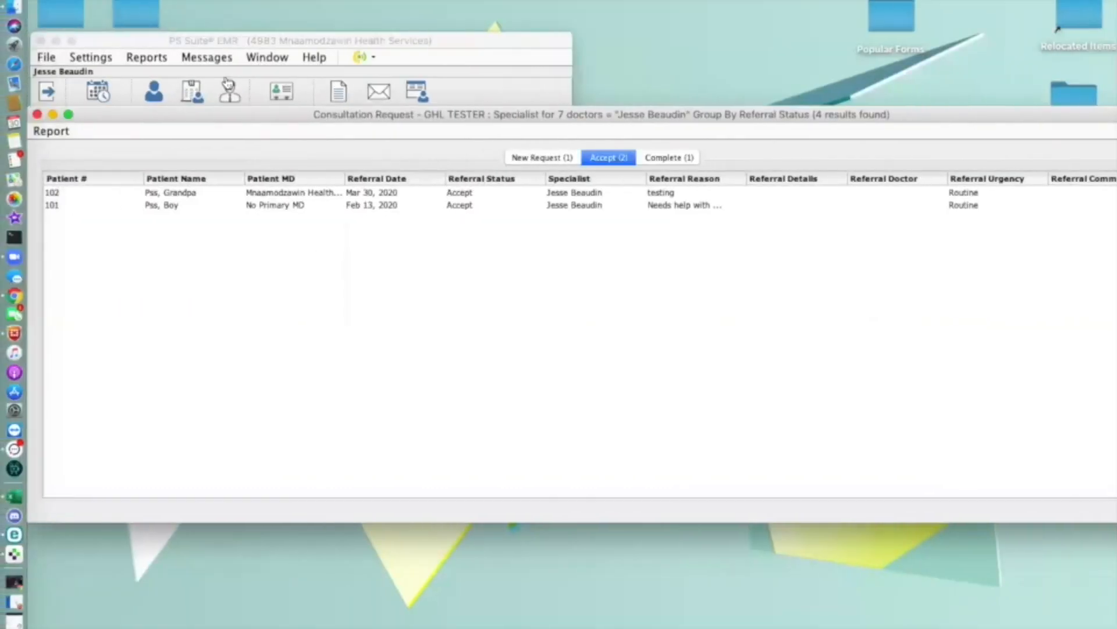
click(487, 77)
click(420, 102)
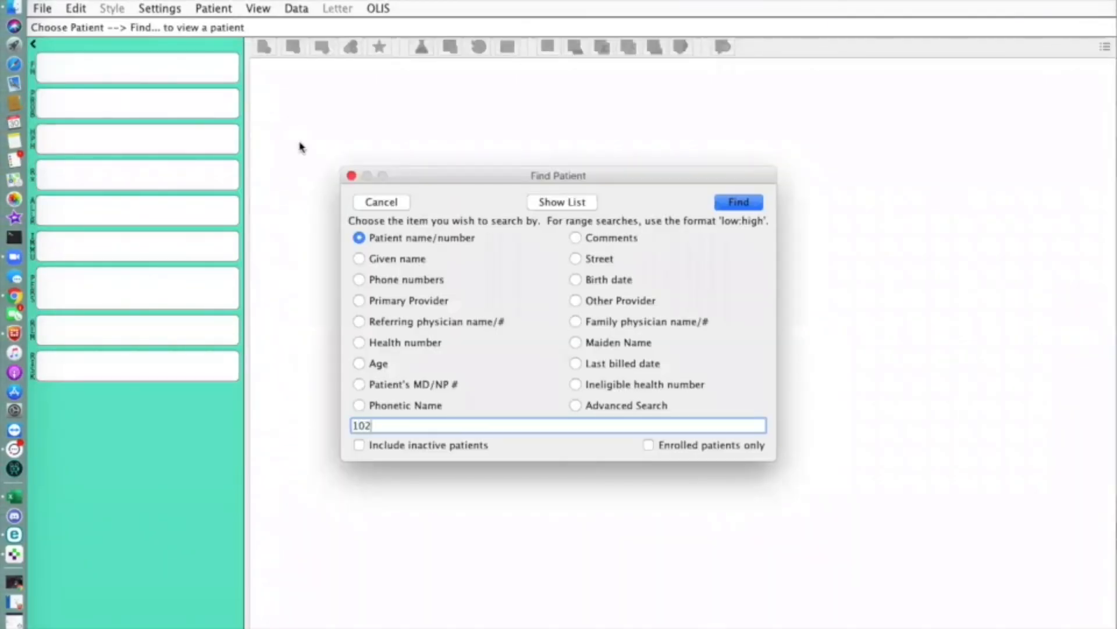
key(Return)
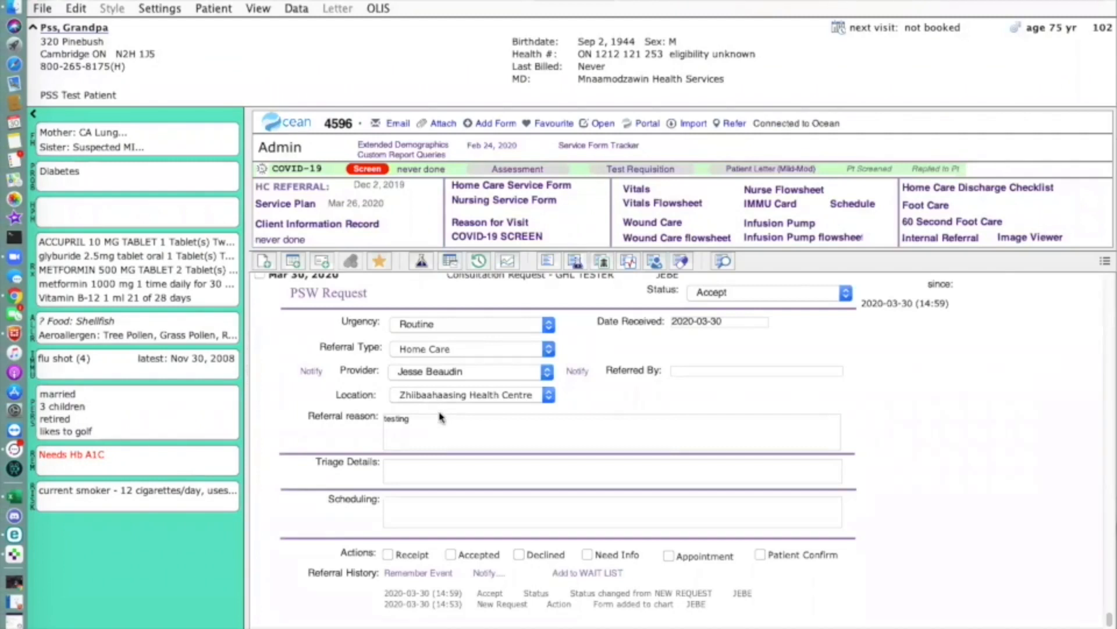
drag(389, 441, 346, 424)
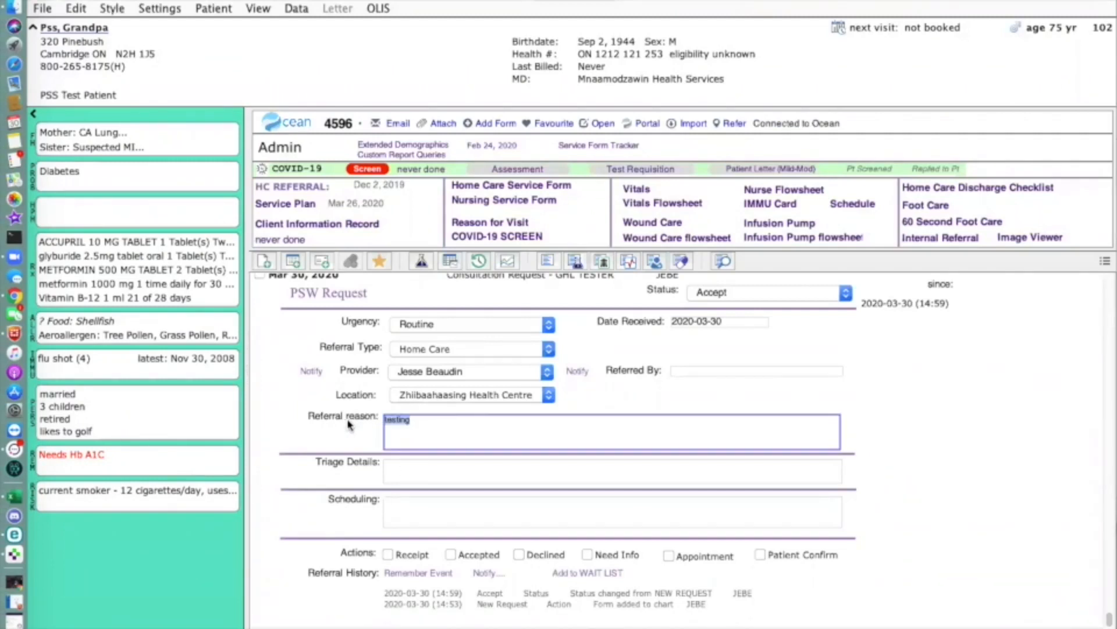
click(518, 413)
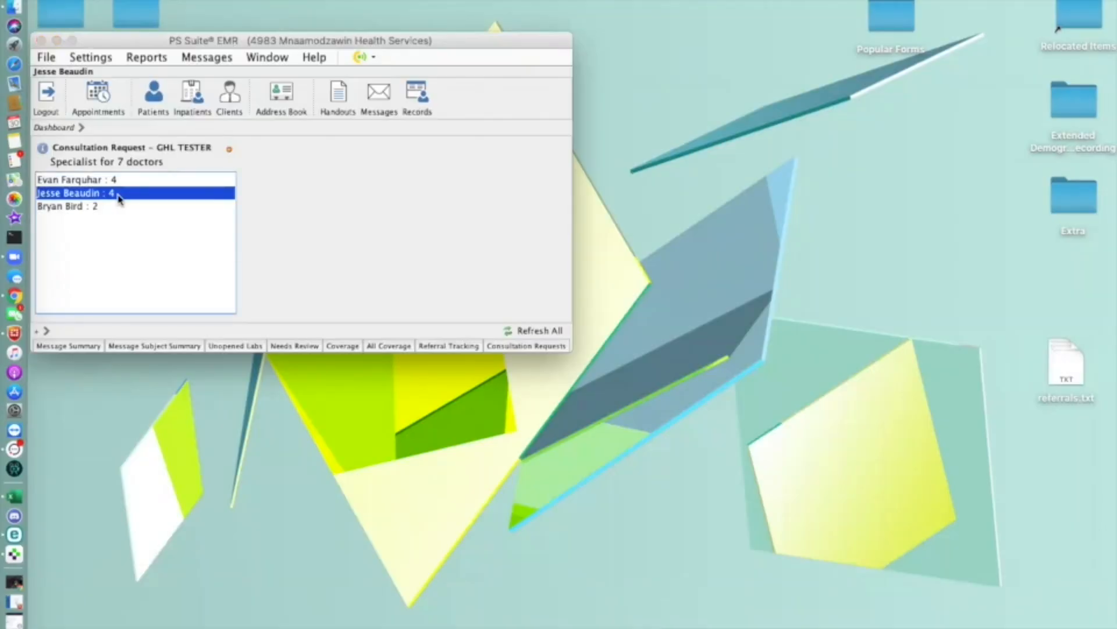
Open the New Request referral from the second listed specialist's report, set its status to Complete, and close the chart.
double_click(118, 199)
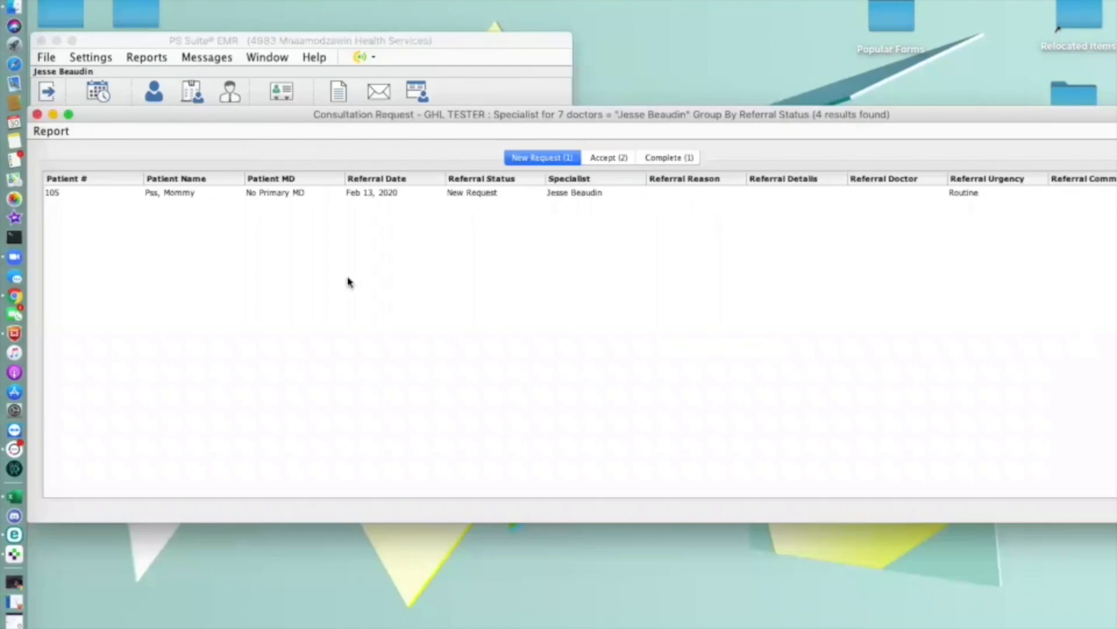
double_click(526, 197)
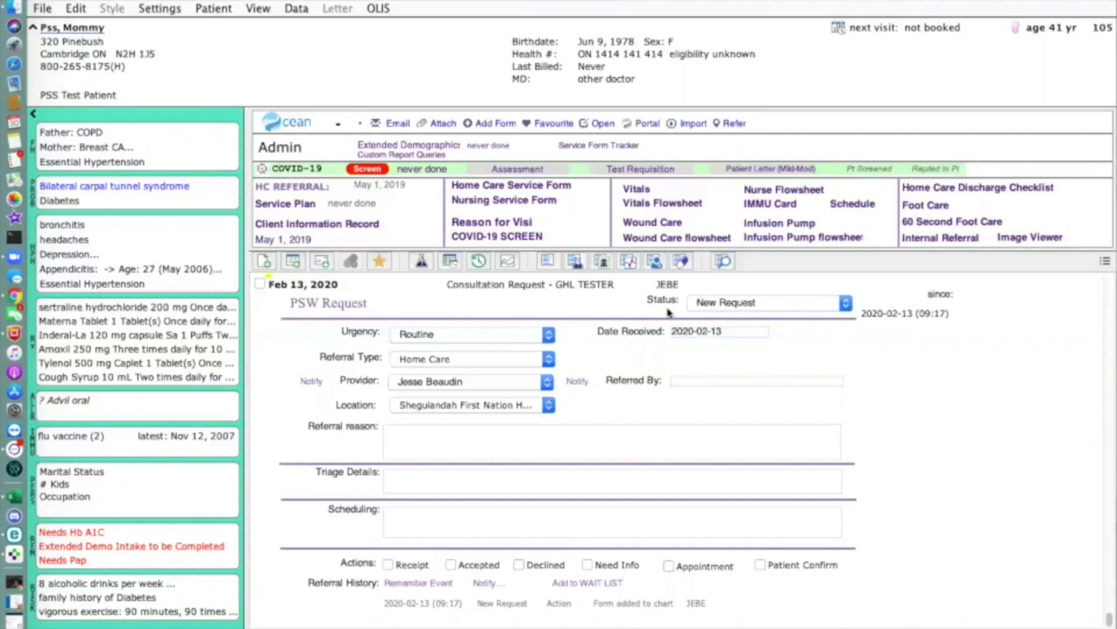
click(833, 303)
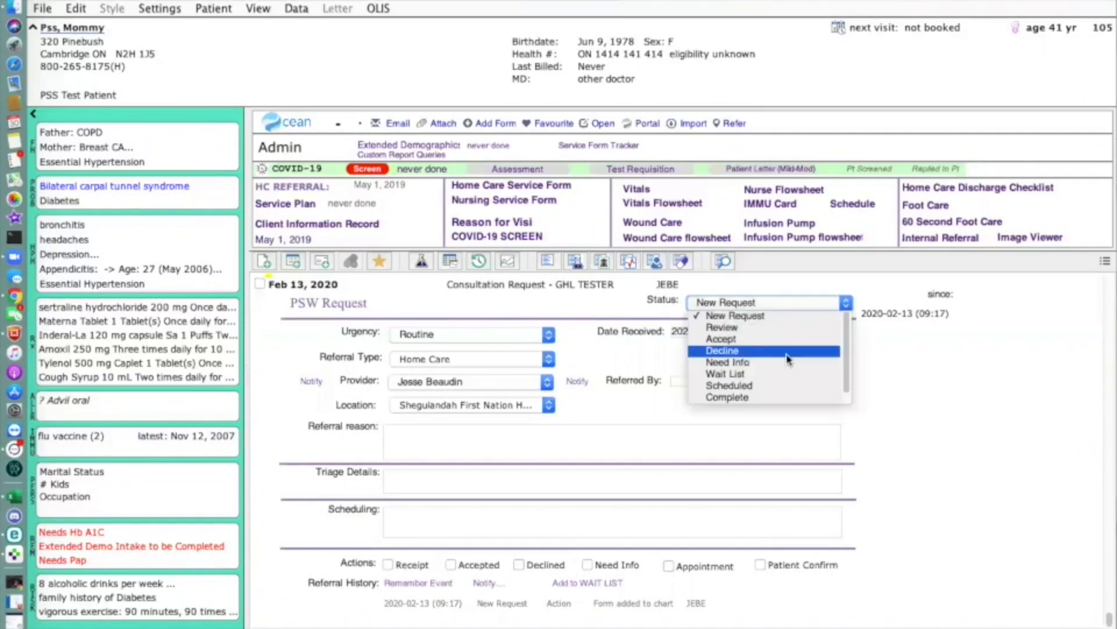
click(756, 399)
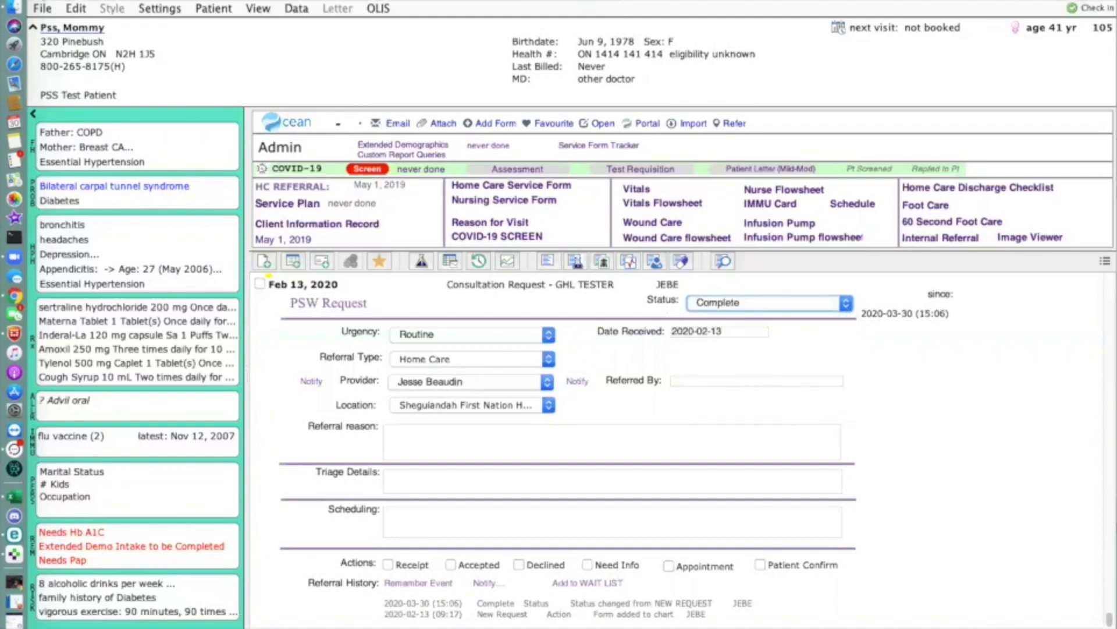
click(37, 1)
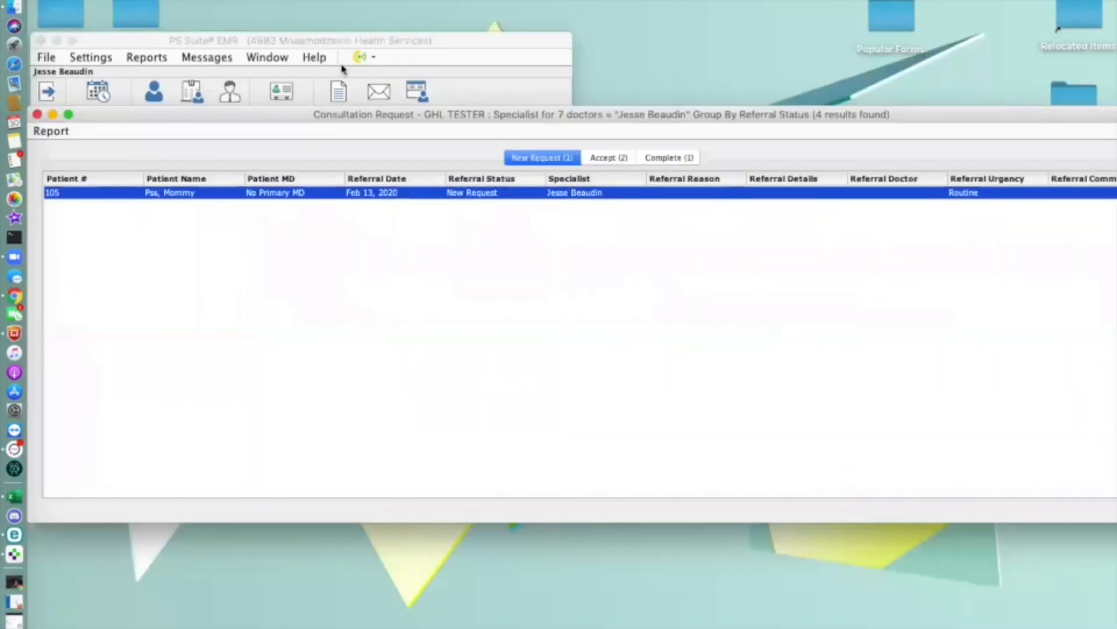
Refresh all dashboard trackers after closing the report, and check the third listed specialist's report.
click(37, 115)
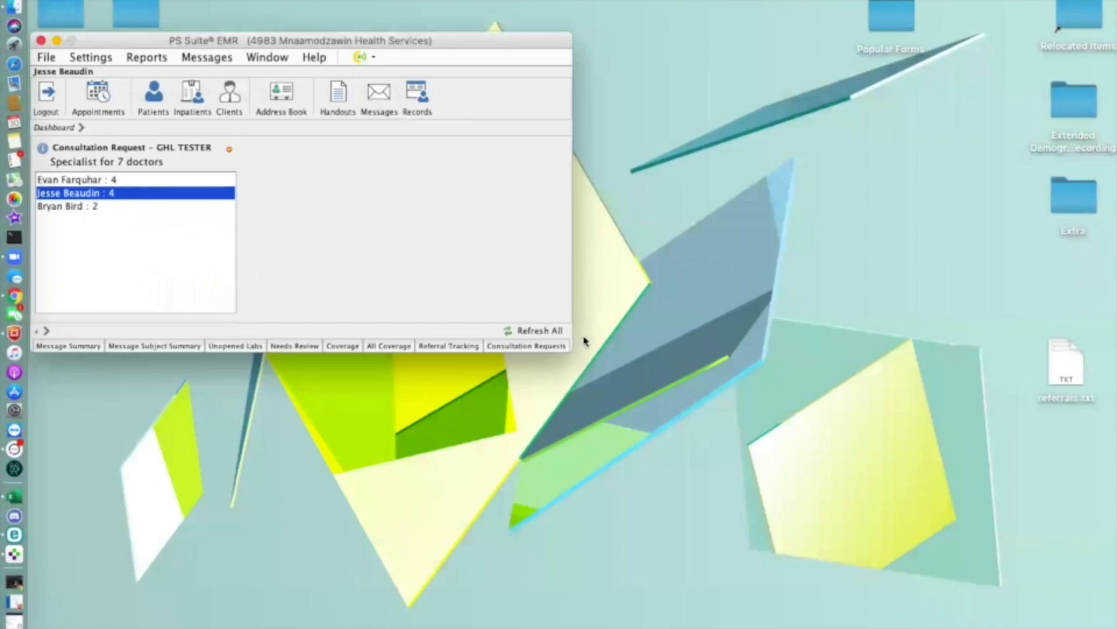
click(542, 332)
double_click(153, 207)
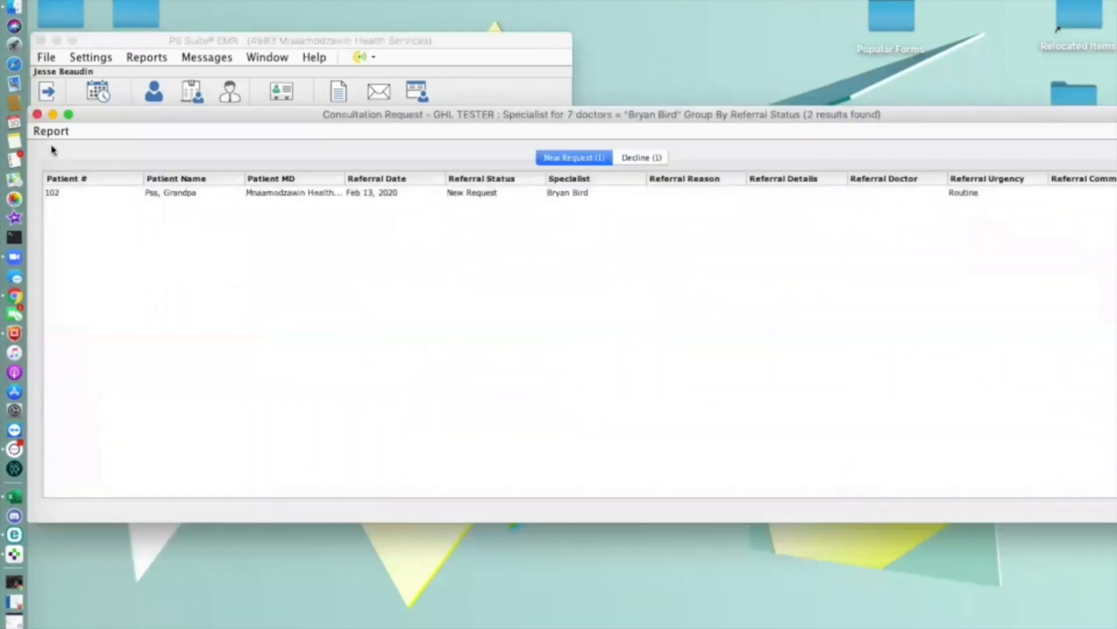
click(37, 115)
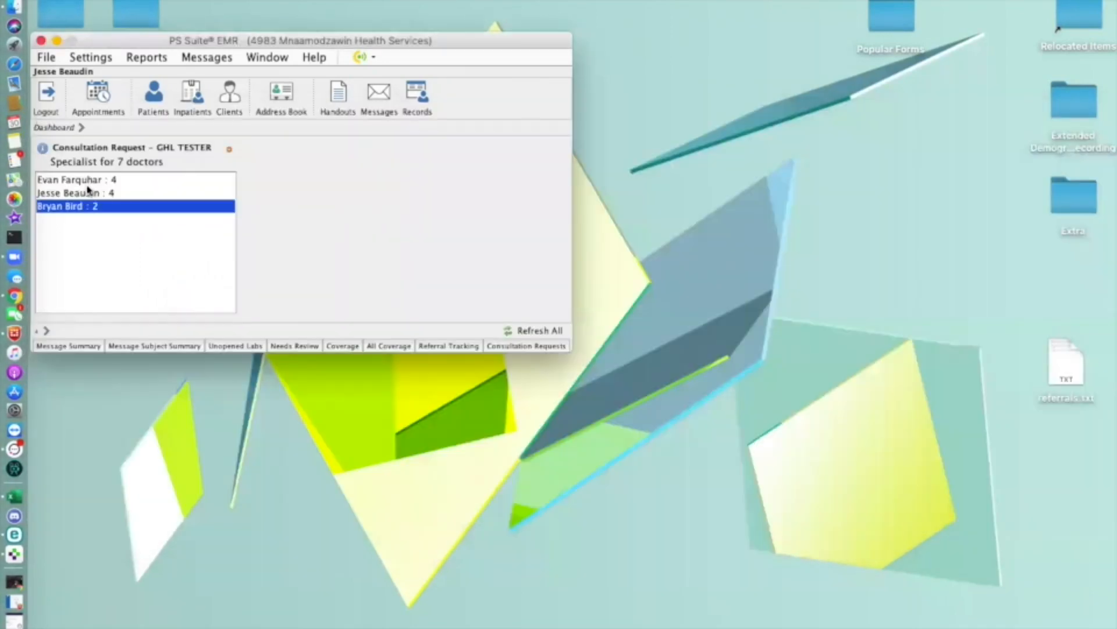
Open the second listed specialist's report, view the Complete referrals, and close the report.
click(88, 195)
double_click(87, 196)
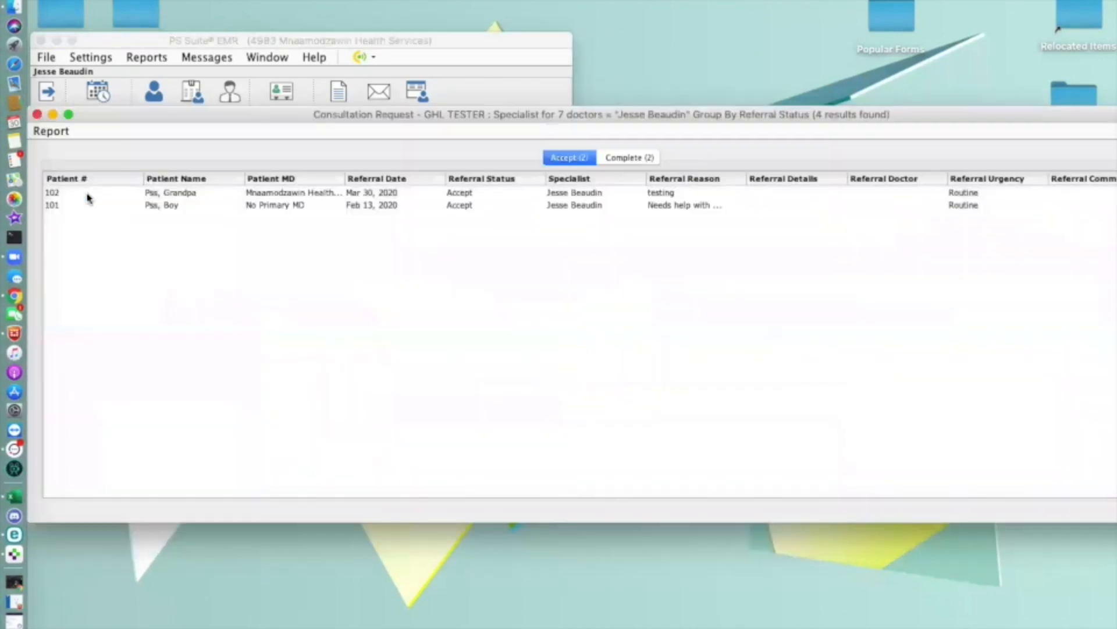
click(635, 158)
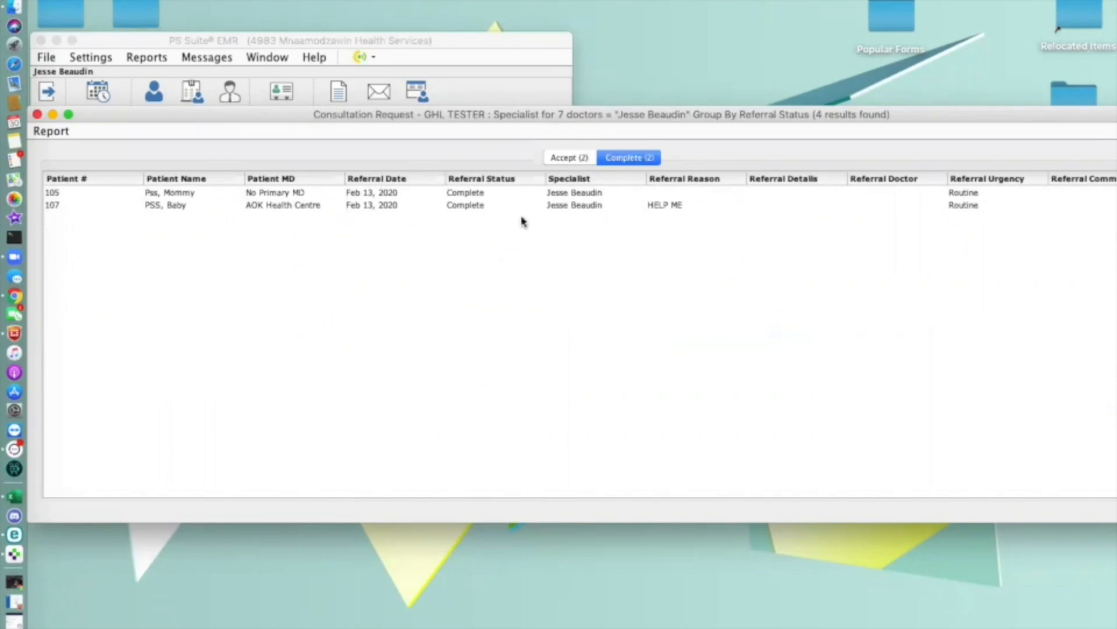
click(38, 115)
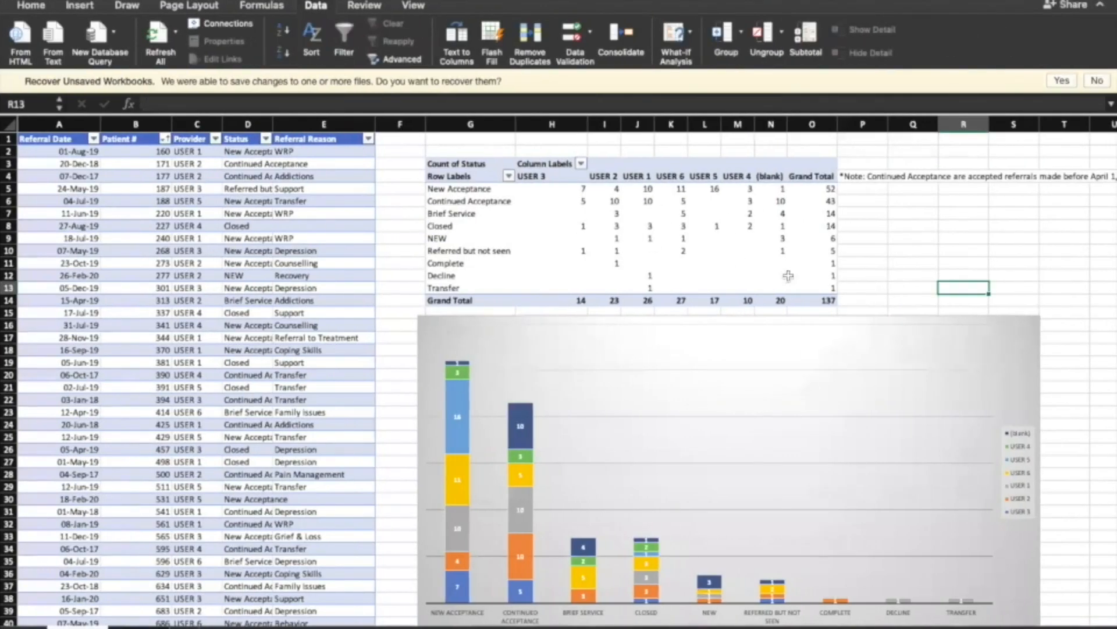
Return to the referral summary sheet in Excel and select cell T15 beside the chart.
key(Right)
key(Right)
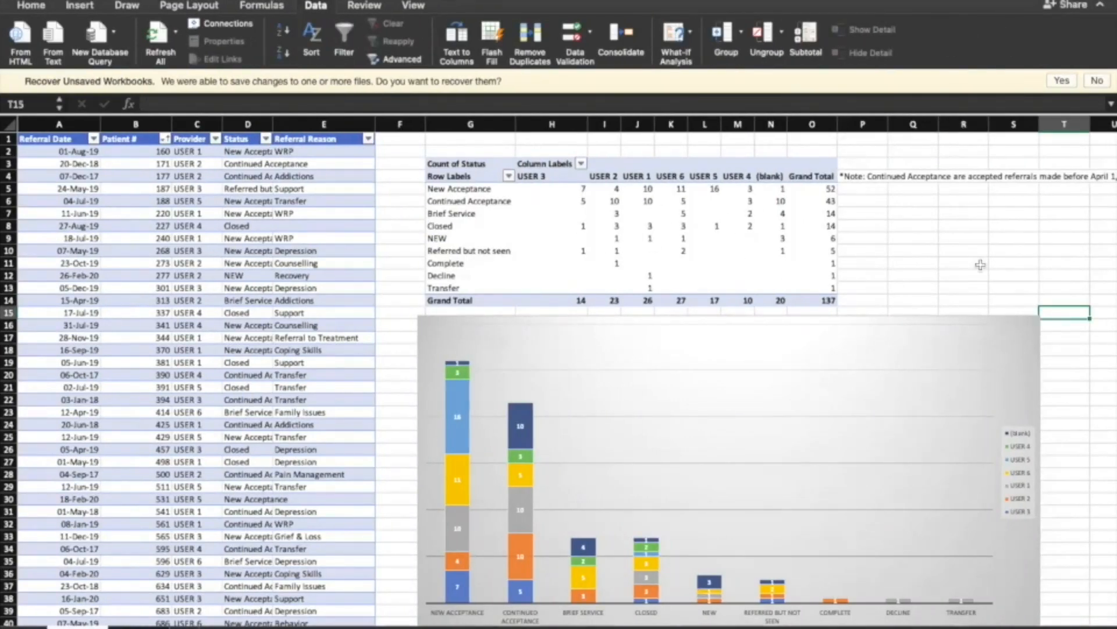